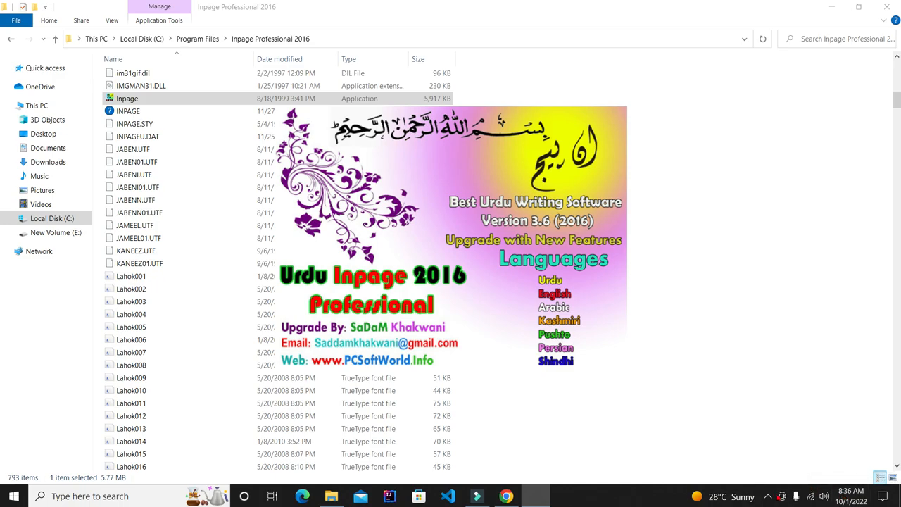
# Dismiss the InPageMFC 'Failed to update the system registry' warning to reach InPage's empty window
pyautogui.click(768, 497)
pyautogui.click(749, 474)
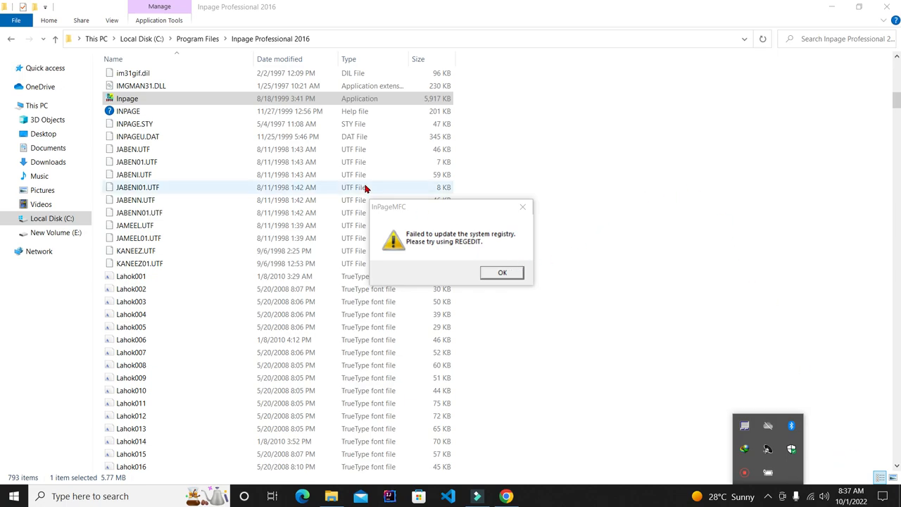
pyautogui.click(501, 274)
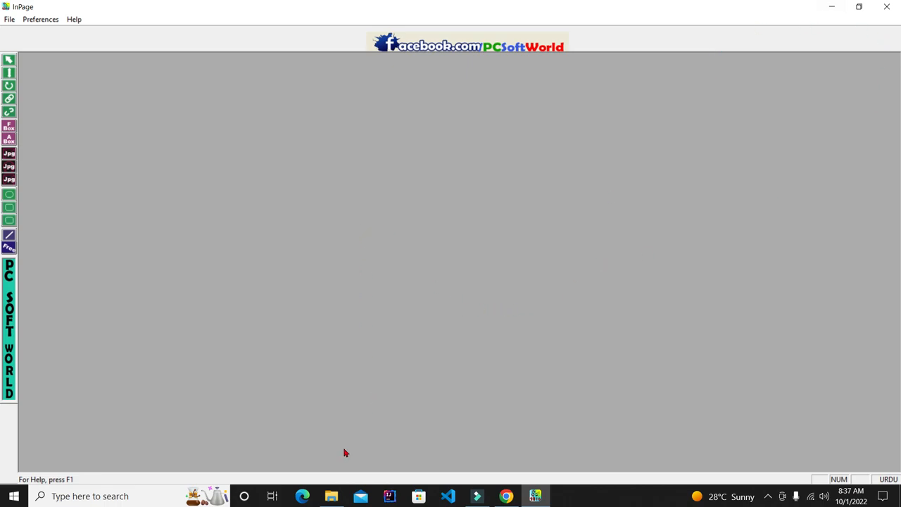
# Close File Explorer and create a new A4 portrait, right-to-left document with default page setup
pyautogui.click(335, 497)
pyautogui.click(888, 6)
pyautogui.click(9, 19)
pyautogui.click(23, 31)
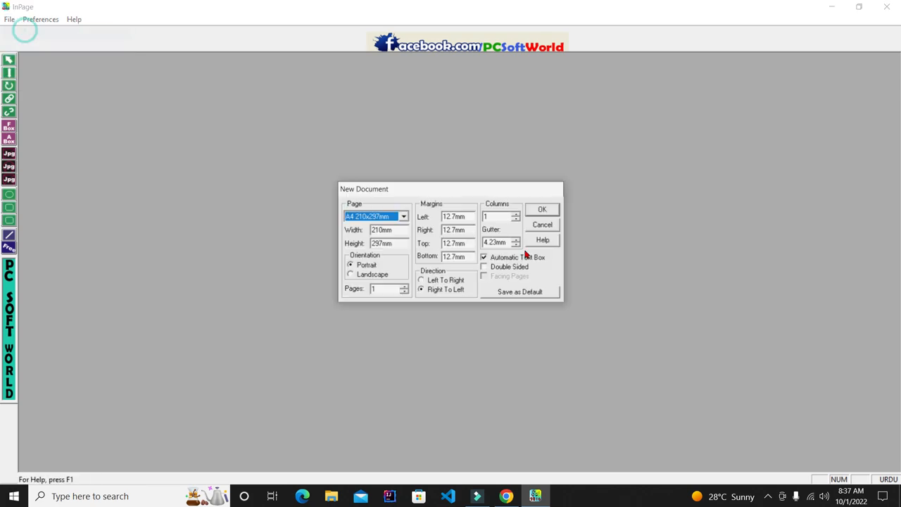
pyautogui.click(543, 209)
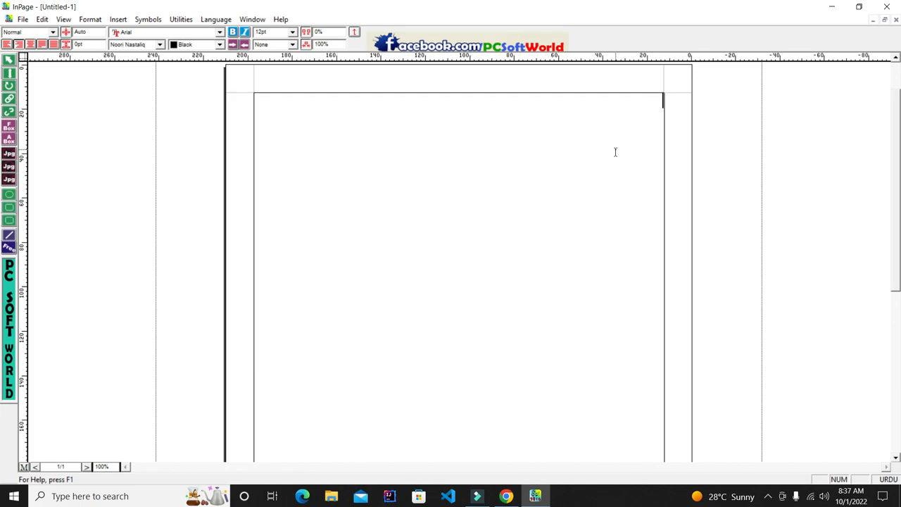
# Zoom the page to 200% and browse the font list without changing the font
pyautogui.hotkey('ctrl', '2')
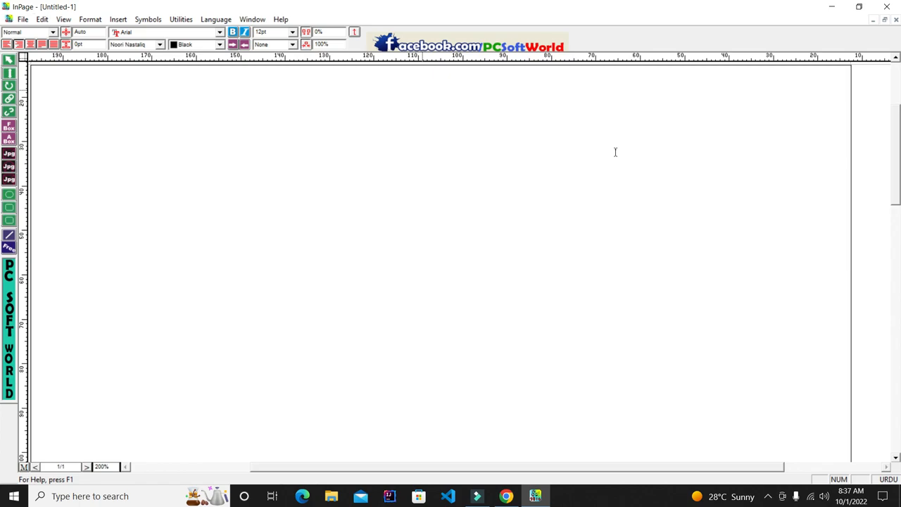
pyautogui.click(160, 47)
pyautogui.scroll(-3, 154, 92)
pyautogui.scroll(-4, 155, 94)
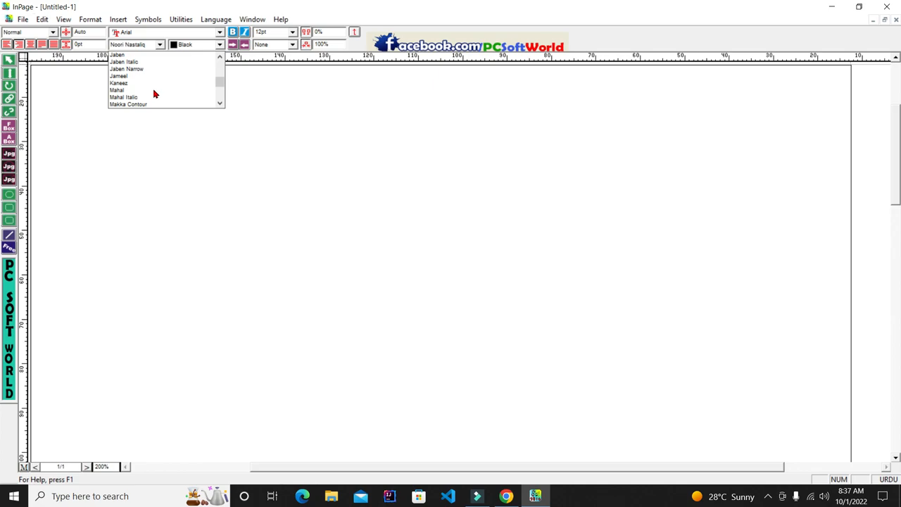
pyautogui.click(382, 163)
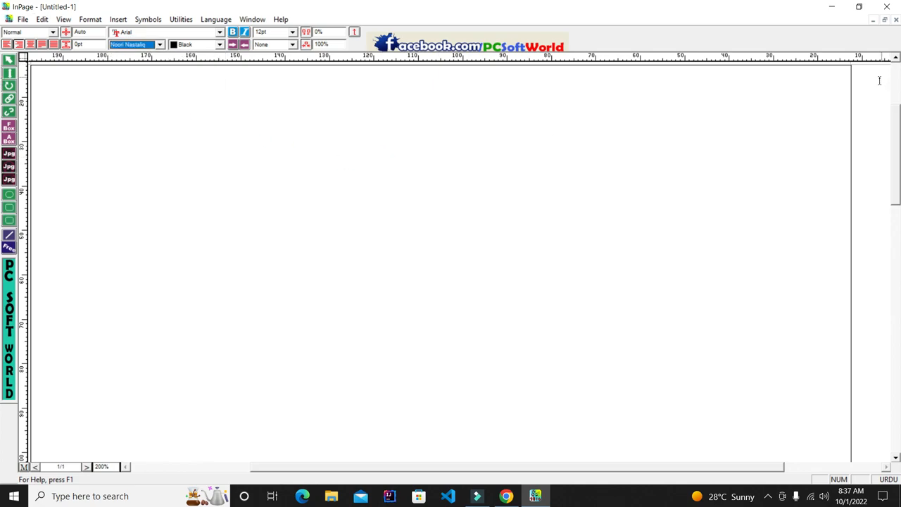
# Browse the View and Insert menus without choosing a command
pyautogui.click(65, 19)
pyautogui.moveTo(79, 21)
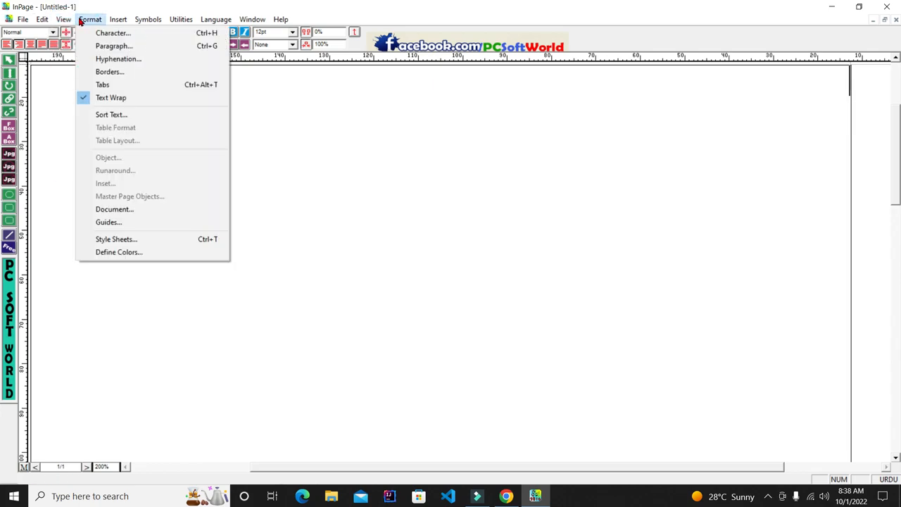
pyautogui.moveTo(113, 21)
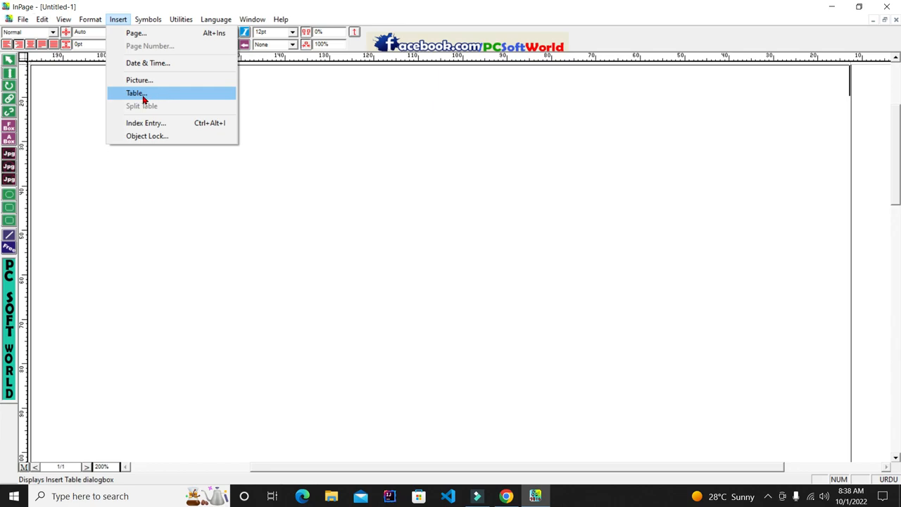
pyautogui.click(314, 143)
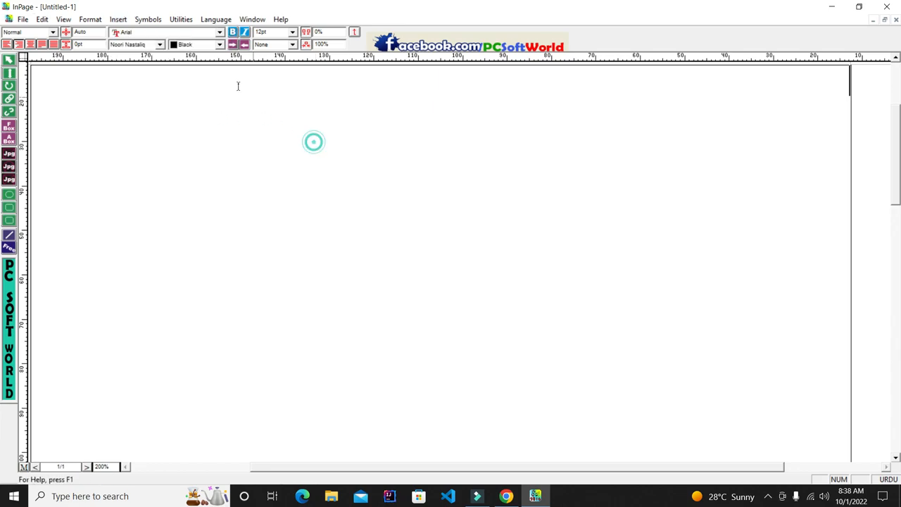
# Open the Insert Table dialog, reposition it, and begin editing the row and column counts
pyautogui.click(118, 20)
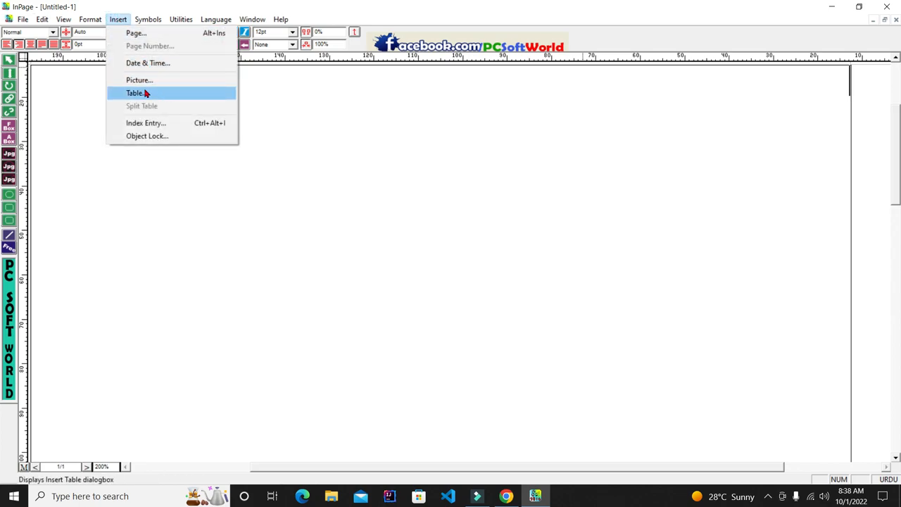
pyautogui.click(146, 93)
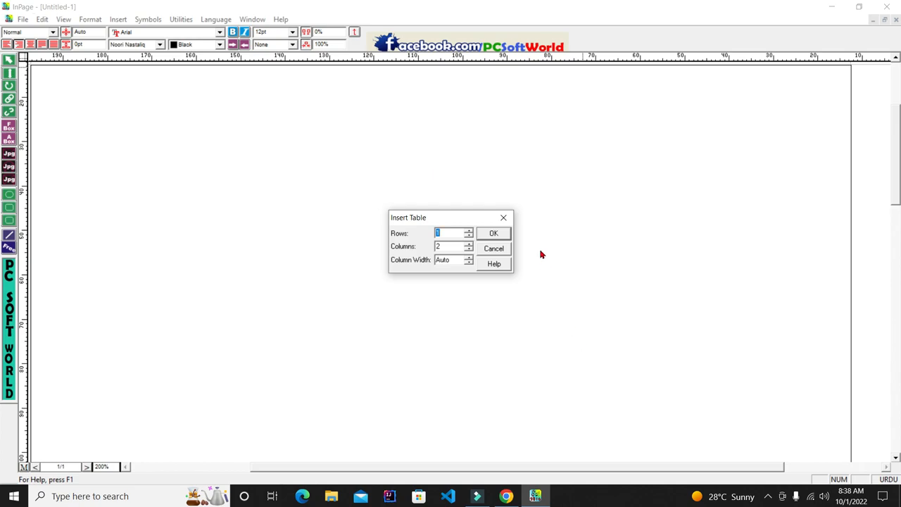
pyautogui.moveTo(461, 219); pyautogui.dragTo(452, 197)
pyautogui.click(445, 211)
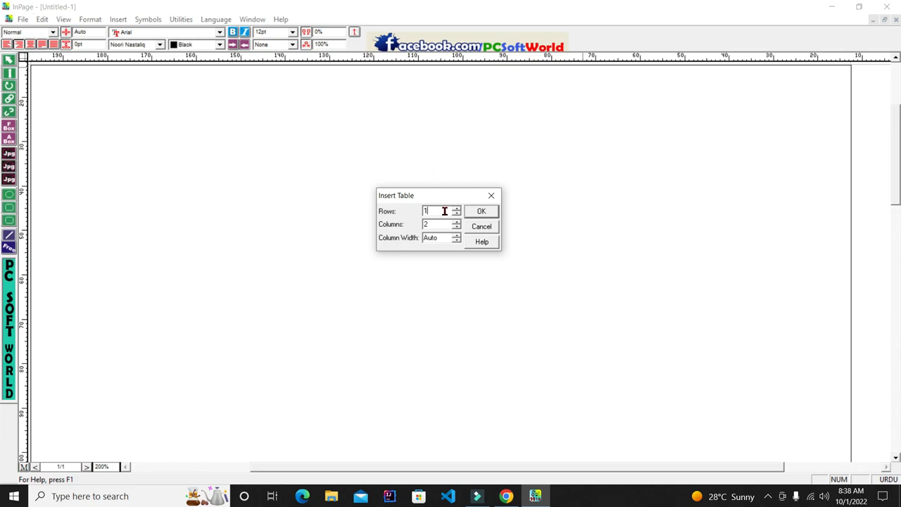
pyautogui.moveTo(445, 211); pyautogui.dragTo(419, 206)
pyautogui.press('Tab')
pyautogui.doubleClick(429, 237)
pyautogui.click(443, 238)
pyautogui.click(438, 224)
pyautogui.click(432, 210)
pyautogui.doubleClick(439, 224)
# Set 4 rows and 10 columns with Auto column width and create the table
pyautogui.doubleClick(442, 210)
pyautogui.doubleClick(433, 213)
pyautogui.doubleClick(447, 224)
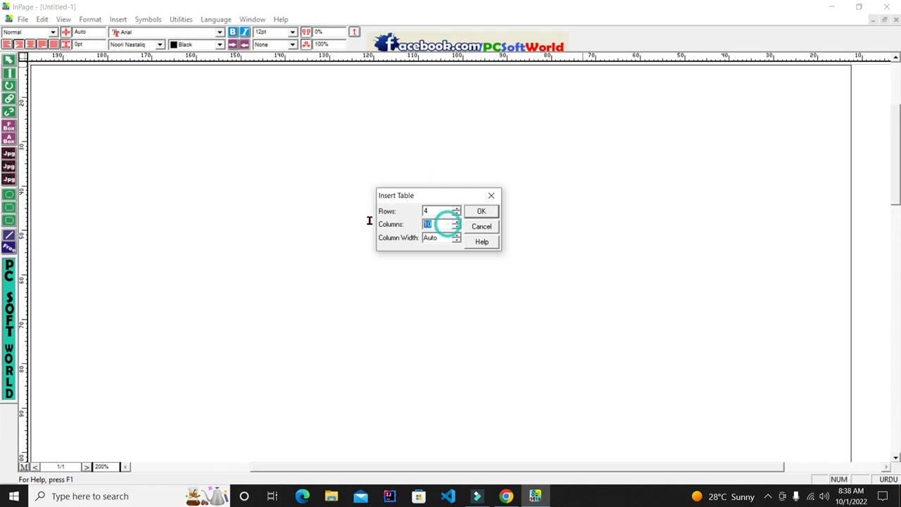
pyautogui.click(457, 208)
pyautogui.click(457, 208)
pyautogui.click(455, 214)
pyautogui.click(455, 214)
pyautogui.doubleClick(434, 213)
pyautogui.doubleClick(448, 223)
pyautogui.click(481, 211)
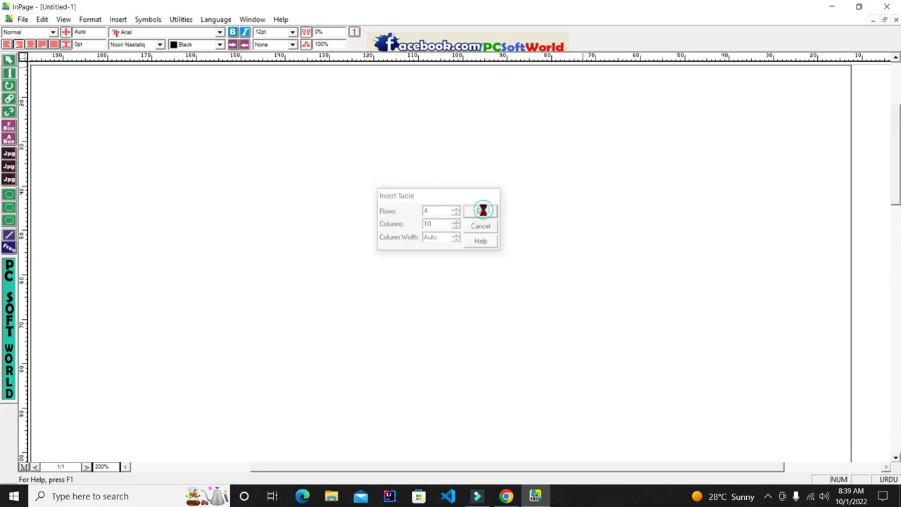
pyautogui.click(98, 83)
pyautogui.click(813, 181)
pyautogui.moveTo(76, 82); pyautogui.dragTo(647, 145)
pyautogui.moveTo(810, 176); pyautogui.dragTo(732, 172)
pyautogui.moveTo(71, 144); pyautogui.dragTo(647, 144)
pyautogui.click(775, 169)
pyautogui.click(758, 227)
pyautogui.click(810, 80)
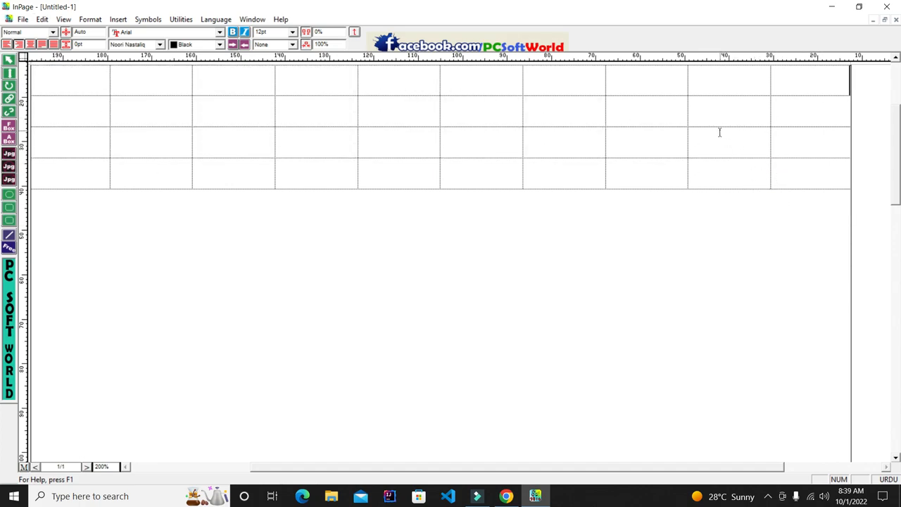
pyautogui.moveTo(809, 171); pyautogui.dragTo(731, 172)
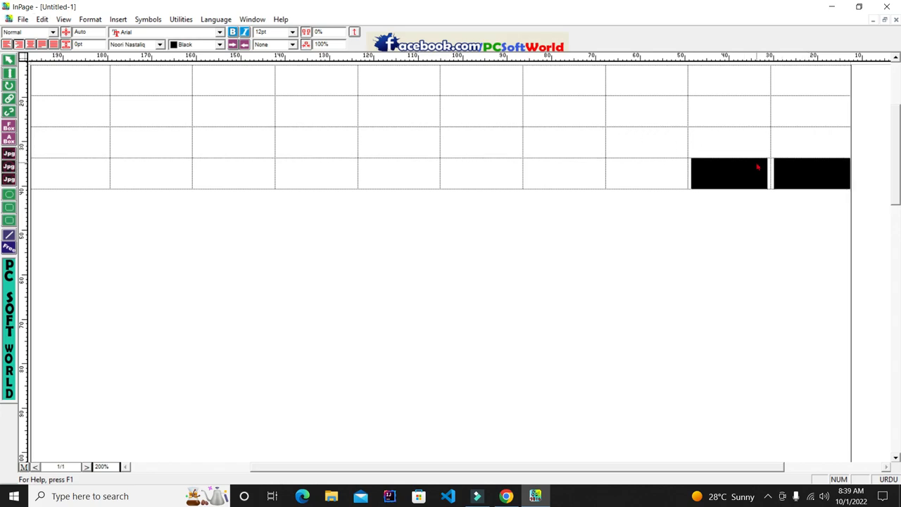
pyautogui.click(840, 177)
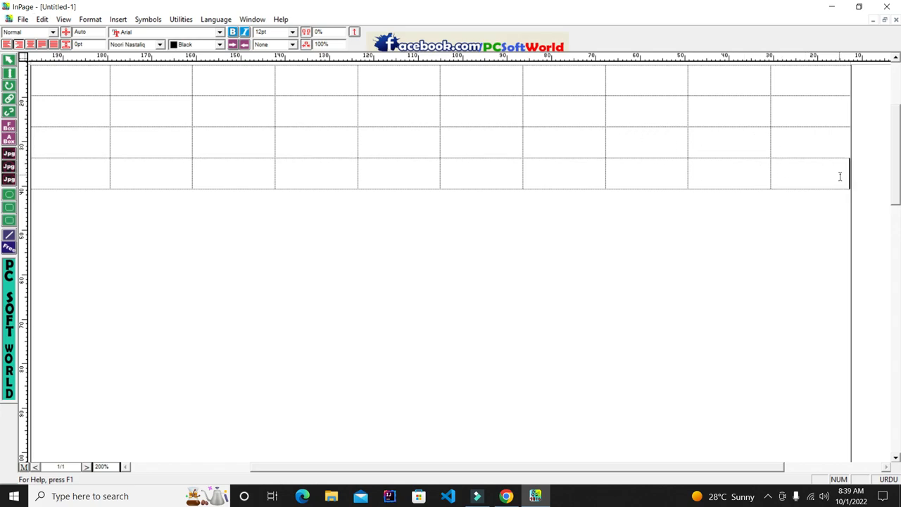
pyautogui.moveTo(817, 144); pyautogui.dragTo(838, 231)
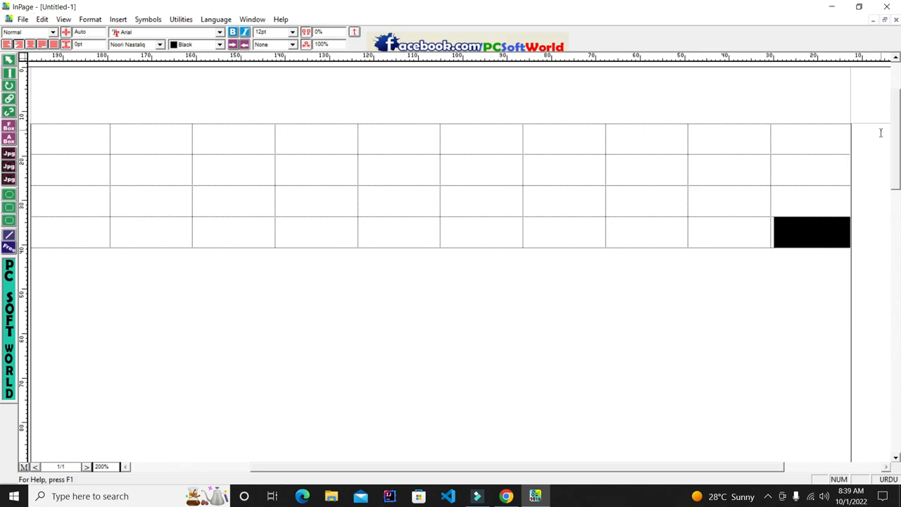
pyautogui.click(794, 227)
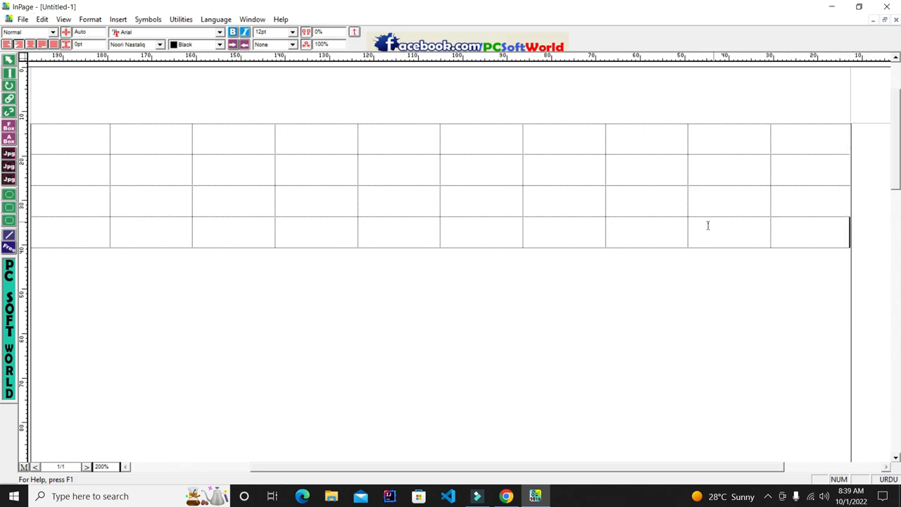
pyautogui.click(750, 223)
pyautogui.click(628, 222)
pyautogui.moveTo(900, 133)
pyautogui.mouseDown()
pyautogui.moveTo(900, 155)
pyautogui.moveTo(900, 144)
pyautogui.mouseUp()
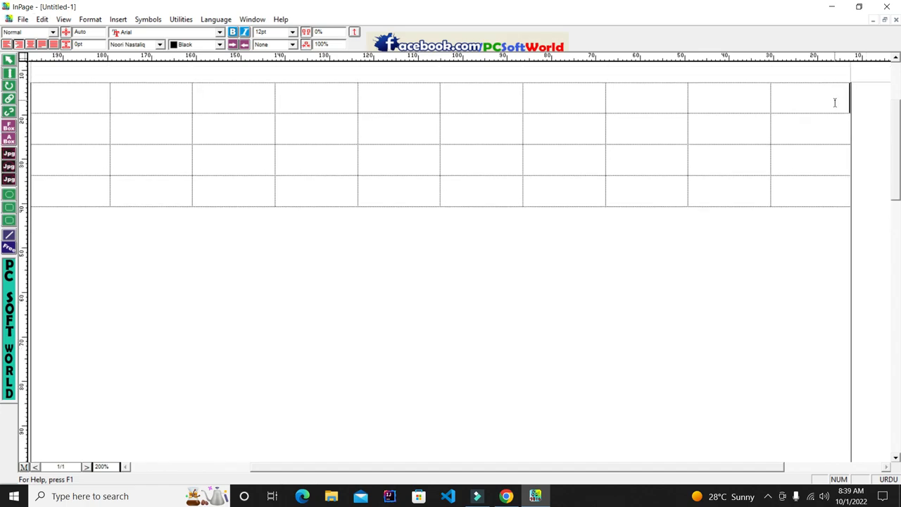
pyautogui.moveTo(72, 89); pyautogui.dragTo(809, 197)
# Open Keyboard Preferences and view the Phonetic Keyboard layout chart
pyautogui.click(42, 19)
pyautogui.moveTo(99, 243)
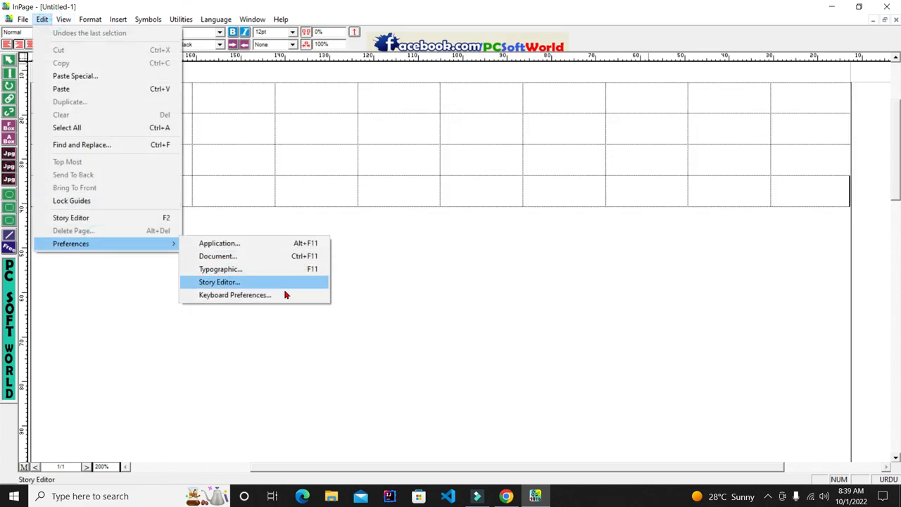
pyautogui.click(285, 295)
pyautogui.click(444, 247)
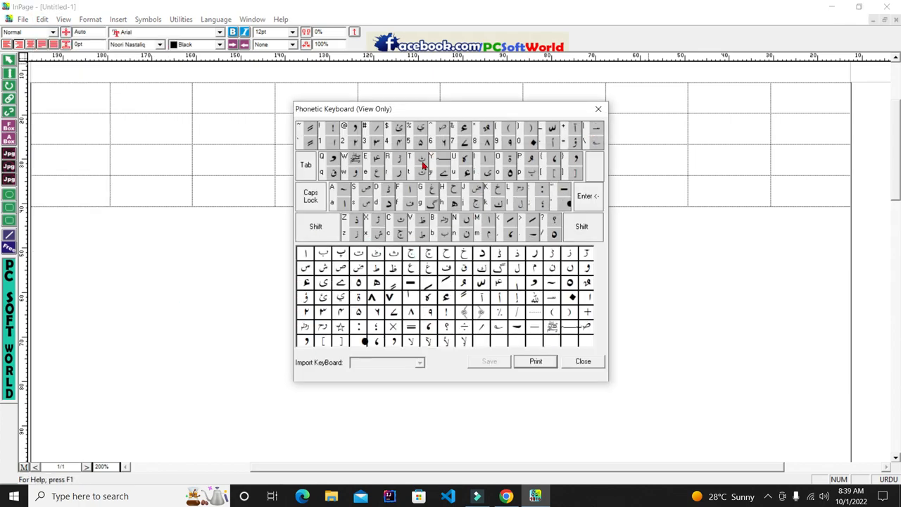
# Print the chart through Microsoft Print to PDF, saving it as sd on the Desktop
pyautogui.click(545, 361)
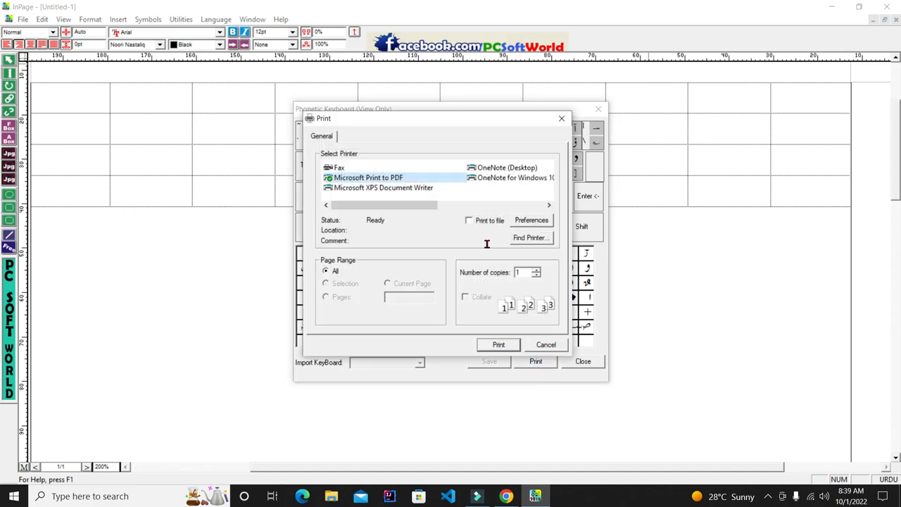
pyautogui.click(498, 345)
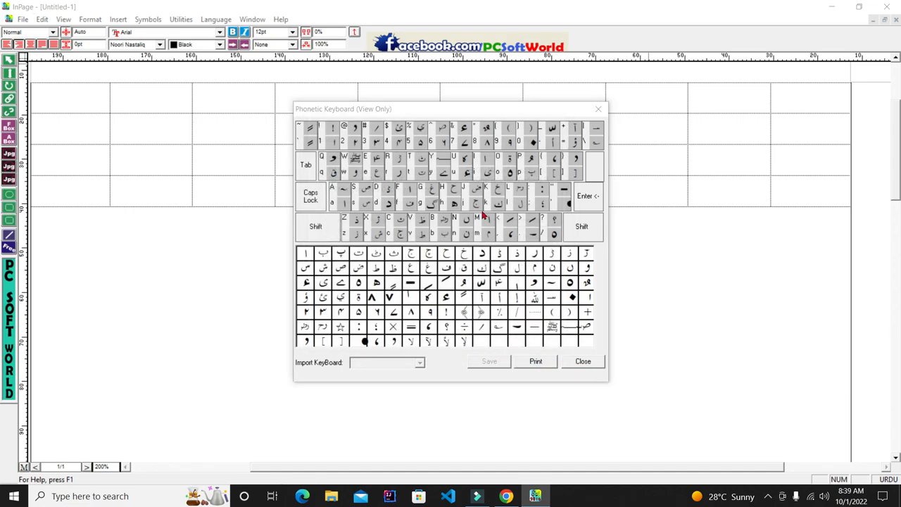
pyautogui.click(563, 315)
pyautogui.write('sdf')
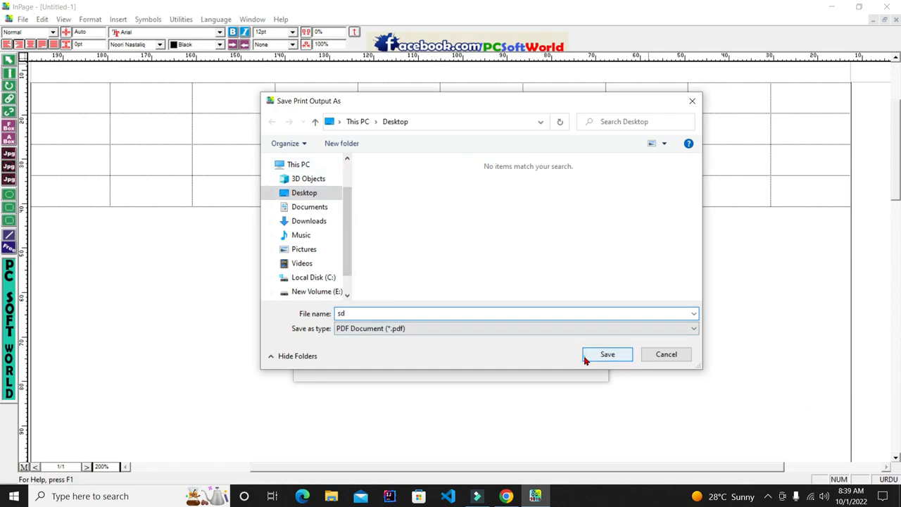
pyautogui.click(587, 358)
# Close the chart and Keyboard Preferences, then minimise InPage to the desktop
pyautogui.click(598, 109)
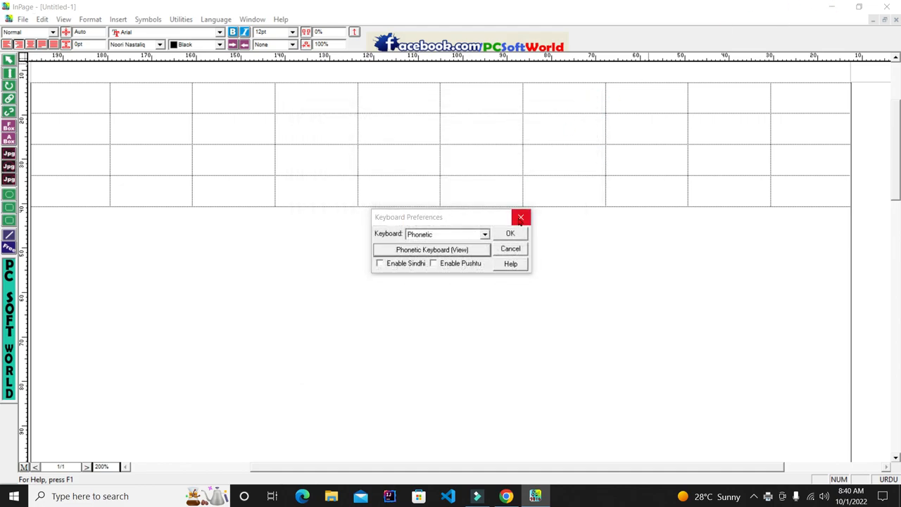
pyautogui.click(520, 216)
pyautogui.click(827, 6)
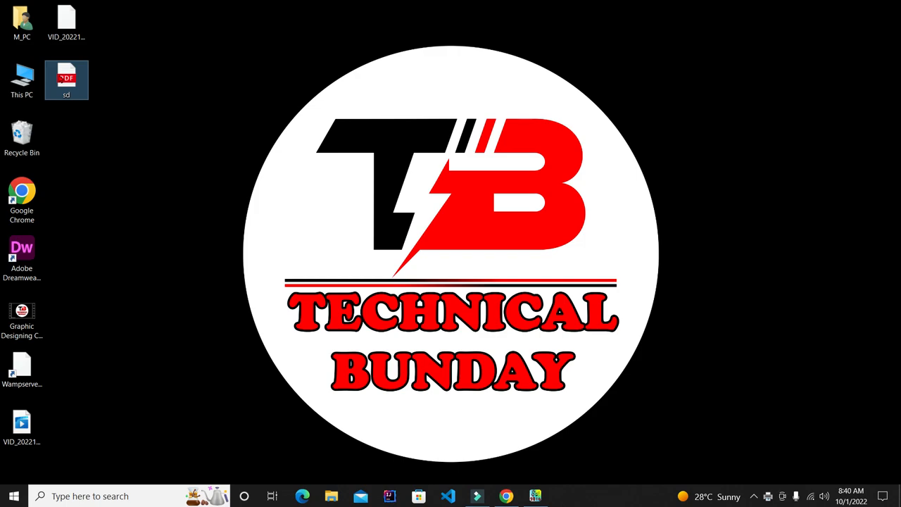
# View sd.pdf's phonetic keyboard chart in Edge, search its title, then return to InPage
pyautogui.doubleClick(58, 73)
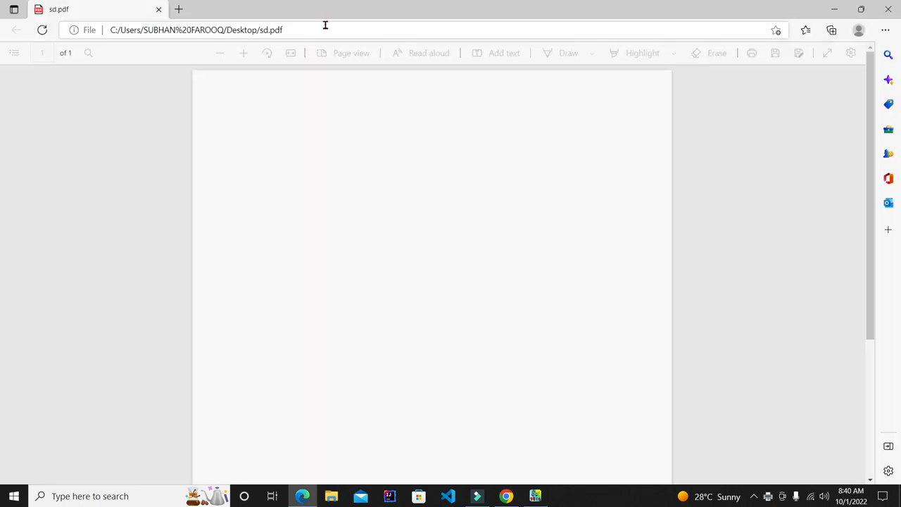
pyautogui.click(323, 26)
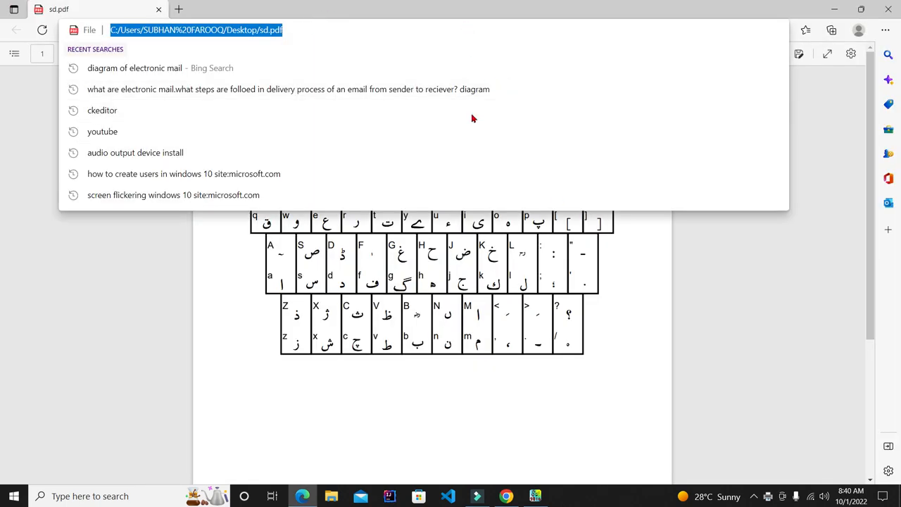
pyautogui.click(511, 406)
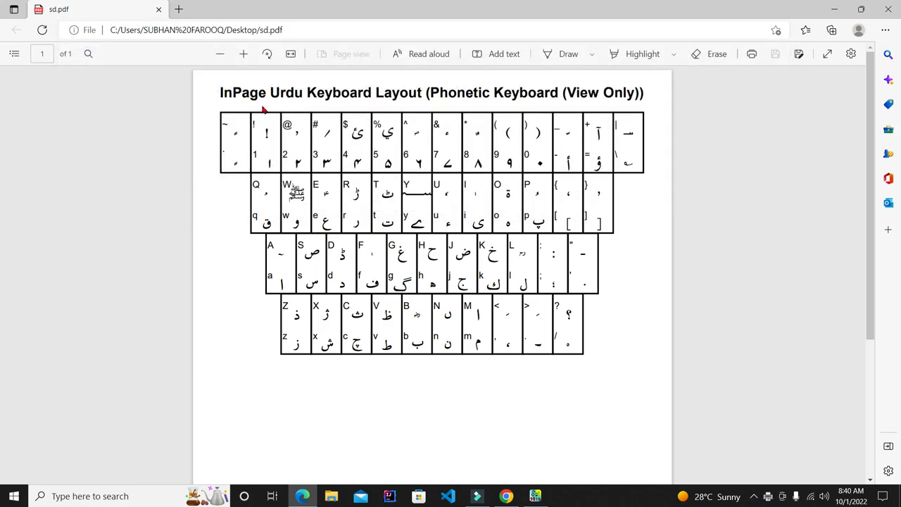
pyautogui.moveTo(220, 92); pyautogui.dragTo(644, 319)
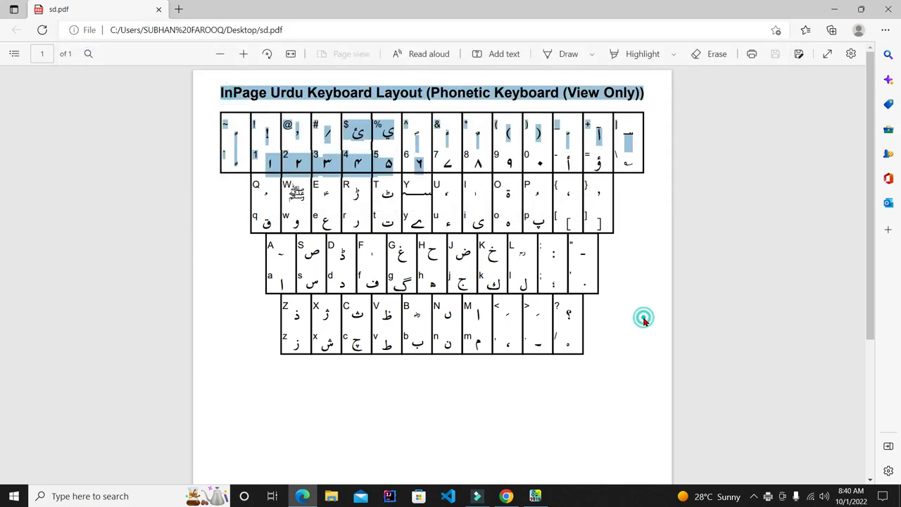
pyautogui.click(644, 319)
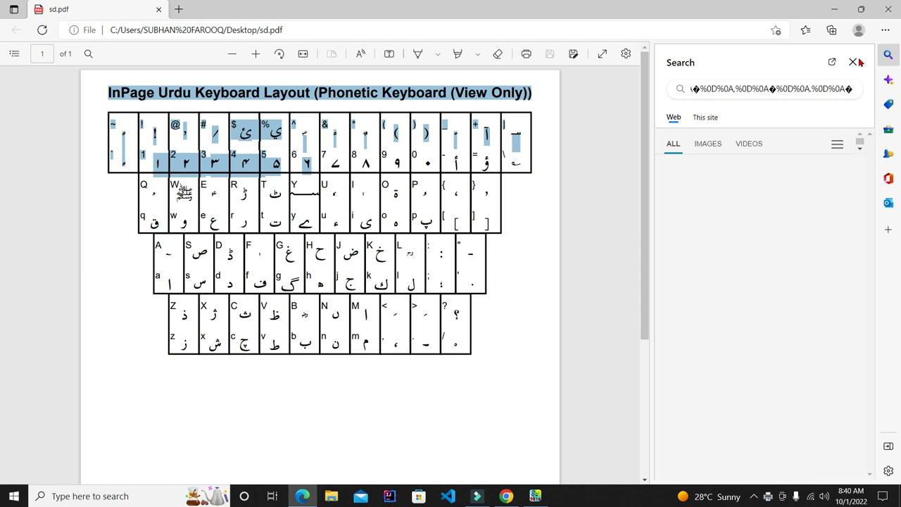
pyautogui.click(854, 62)
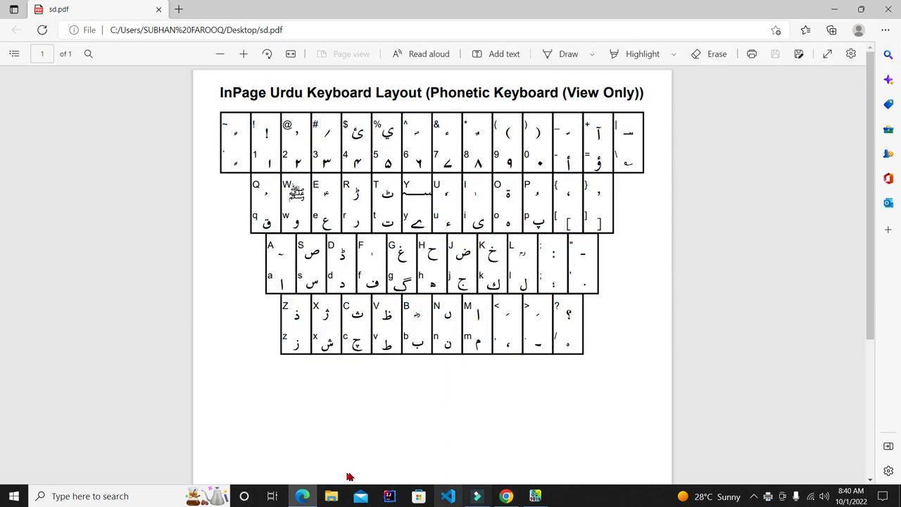
pyautogui.click(535, 495)
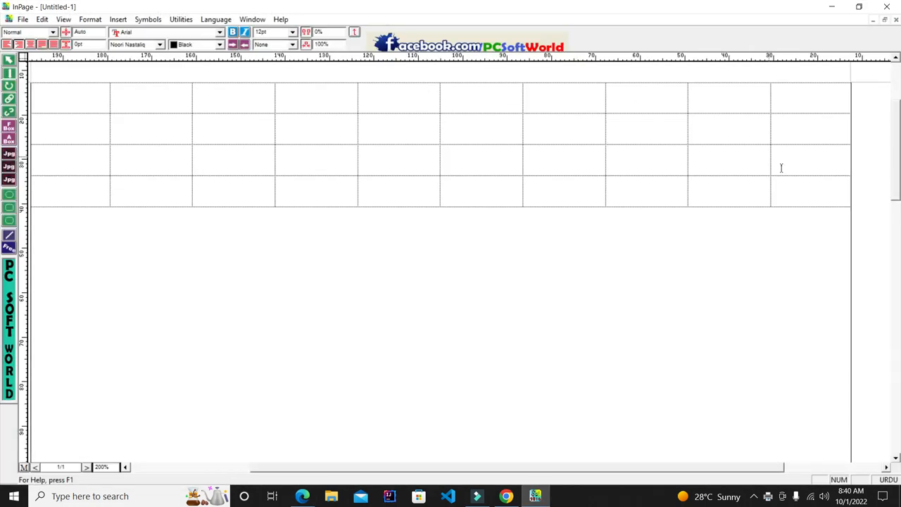
# Type the headings نام and والدکانام into the two rightmost top-row cells
pyautogui.click(830, 95)
pyautogui.press('capslock')
pyautogui.write('tap')
pyautogui.press('F11')
pyautogui.press('BackSpace')
pyautogui.press('BackSpace')
pyautogui.write('م')
pyautogui.moveTo(810, 89); pyautogui.dragTo(853, 90)
pyautogui.press('BackSpace')
pyautogui.write('ن')
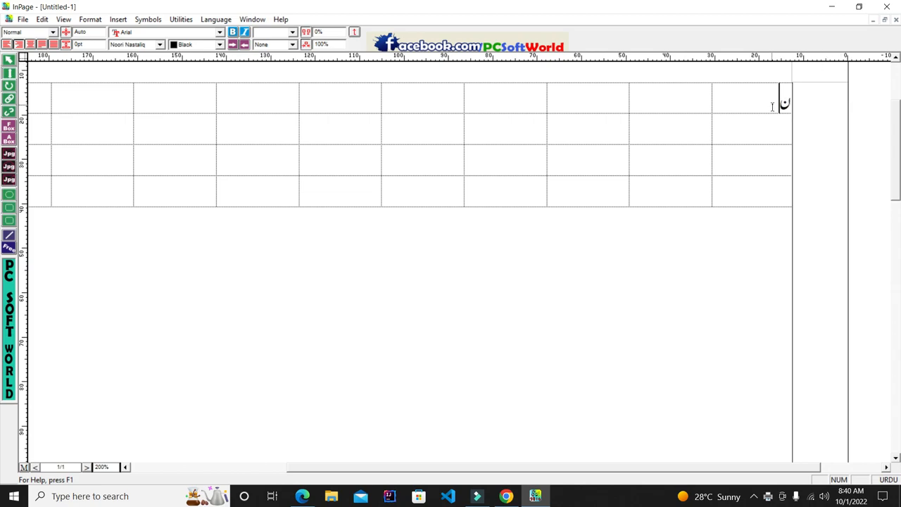
pyautogui.write('ام')
pyautogui.press('Tab')
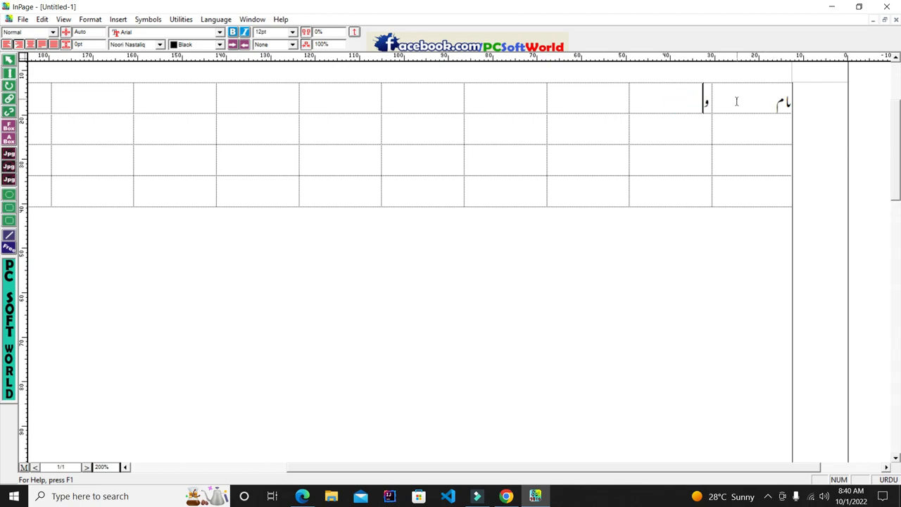
pyautogui.write('والدکانام')
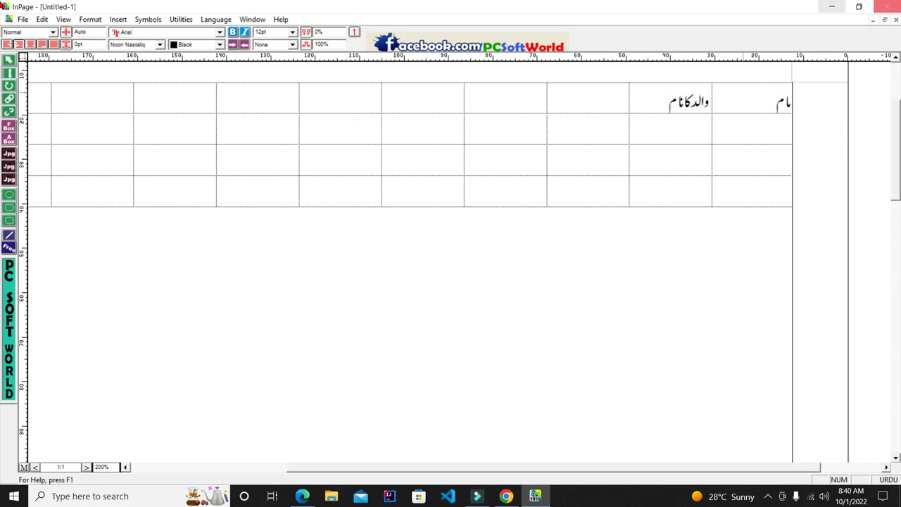
# Type the headings اڈریس and فون نمبر into the third and fourth top-row cells
pyautogui.click(764, 102)
pyautogui.click(770, 100)
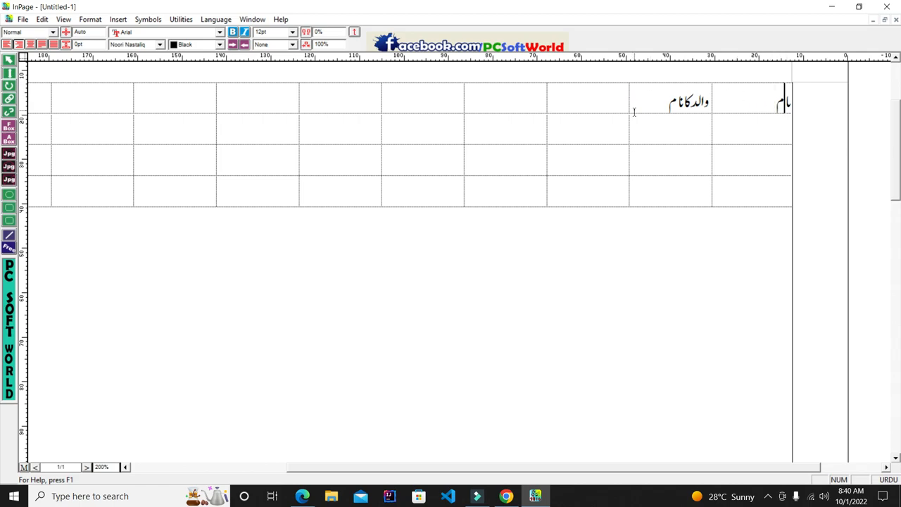
pyautogui.click(599, 97)
pyautogui.write('اق')
pyautogui.press('BackSpace')
pyautogui.write('س')
pyautogui.press('BackSpace')
pyautogui.press('capslock')
pyautogui.write('ڈریس')
pyautogui.click(522, 93)
pyautogui.write('فون')
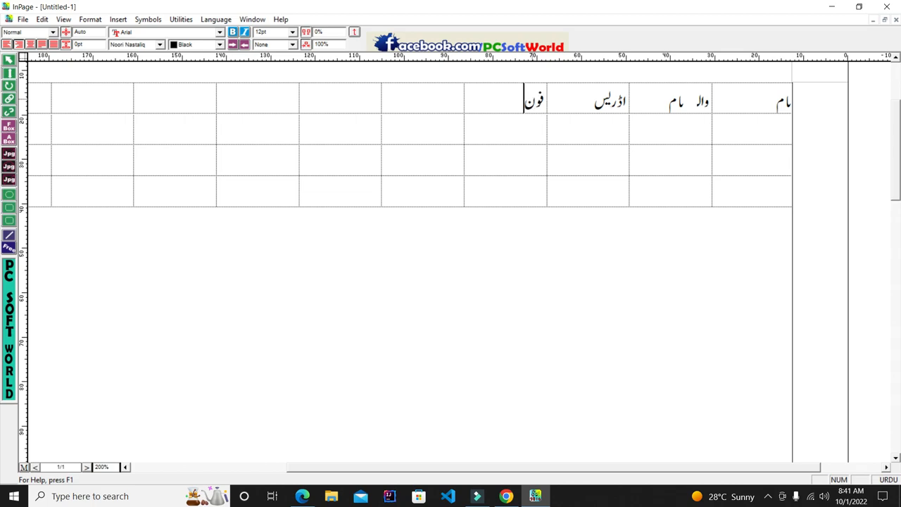
pyautogui.write(' نمبر')
# Try the left, right, centre and justify alignments on the father's name heading
pyautogui.moveTo(681, 102); pyautogui.dragTo(633, 101)
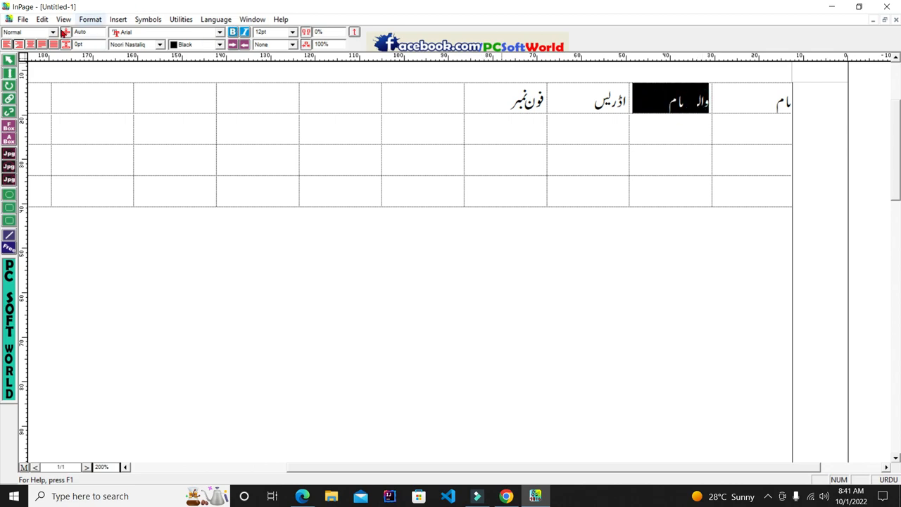
pyautogui.click(31, 45)
pyautogui.click(8, 45)
pyautogui.click(8, 45)
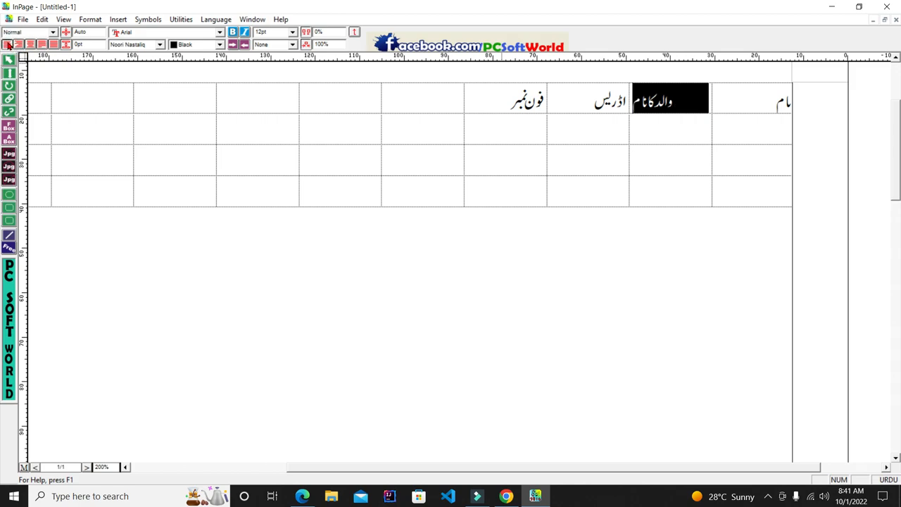
pyautogui.click(19, 45)
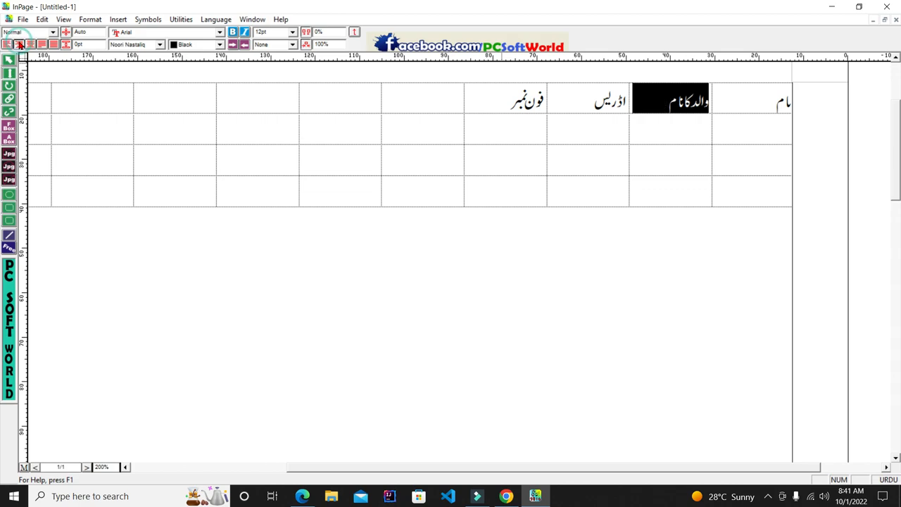
pyautogui.click(31, 44)
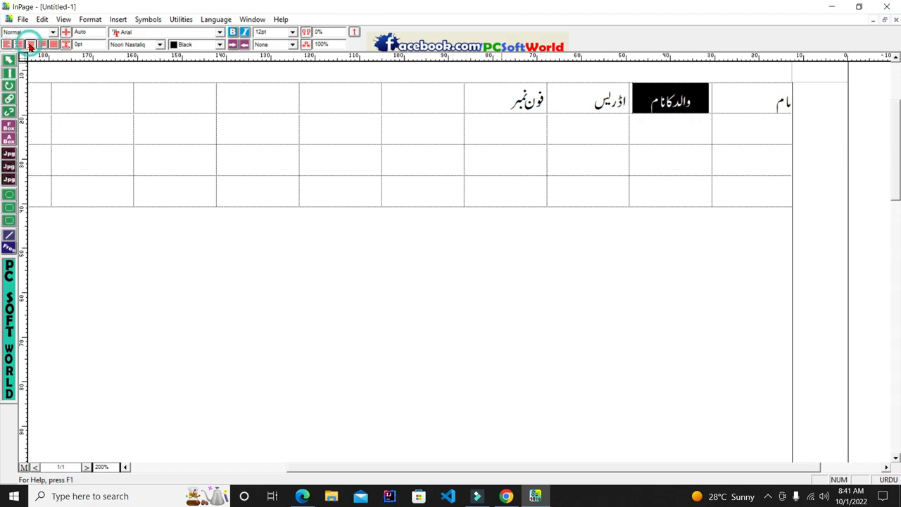
pyautogui.click(42, 44)
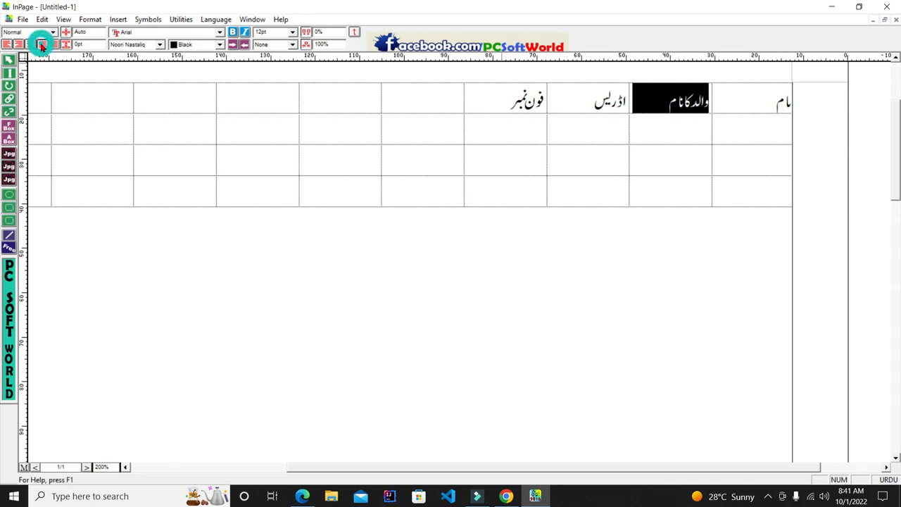
pyautogui.click(53, 45)
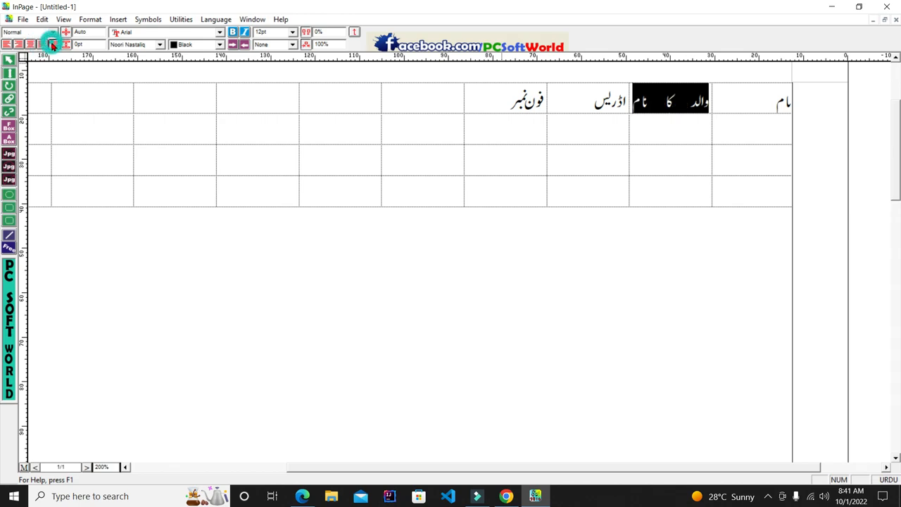
pyautogui.click(668, 99)
# Centre the father's name, نام, اڈریس and فون نمبر headings in their cells
pyautogui.doubleClick(654, 100)
pyautogui.tripleClick(651, 100)
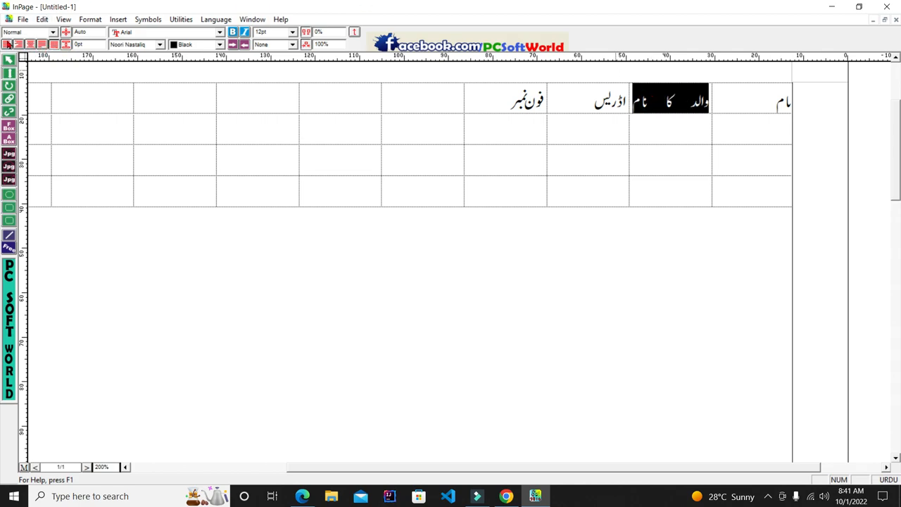
pyautogui.click(32, 45)
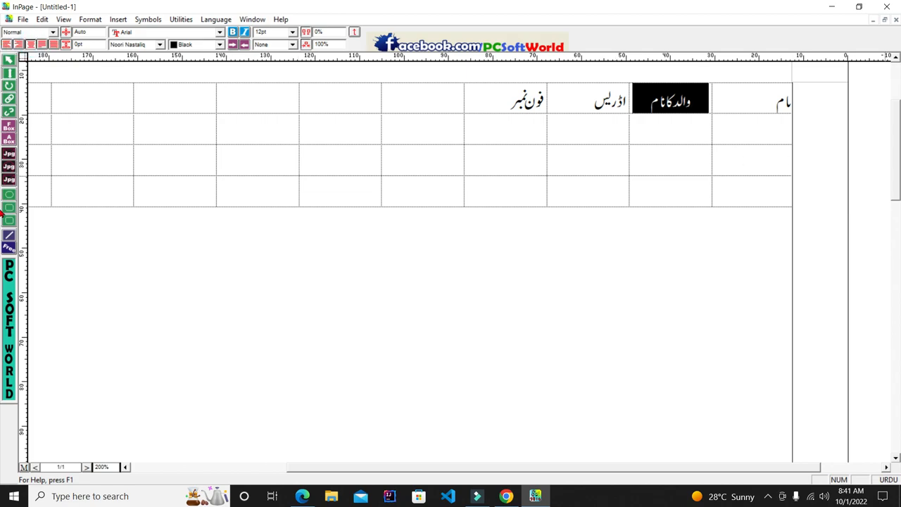
pyautogui.tripleClick(746, 99)
pyautogui.click(29, 44)
pyautogui.tripleClick(610, 101)
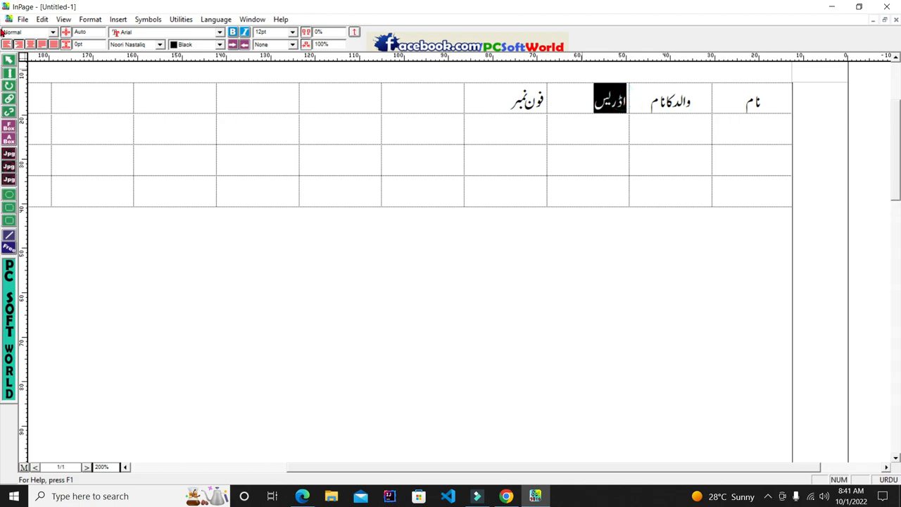
pyautogui.click(32, 44)
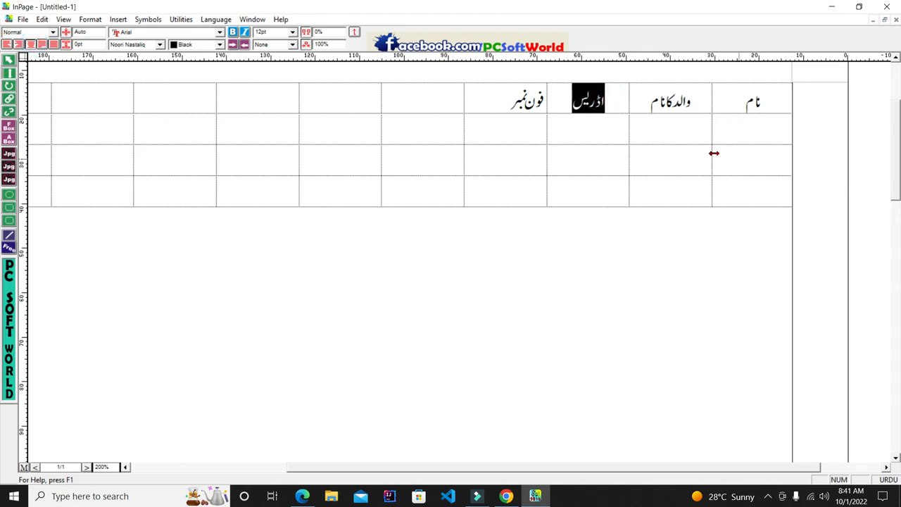
pyautogui.click(547, 92)
pyautogui.tripleClick(540, 96)
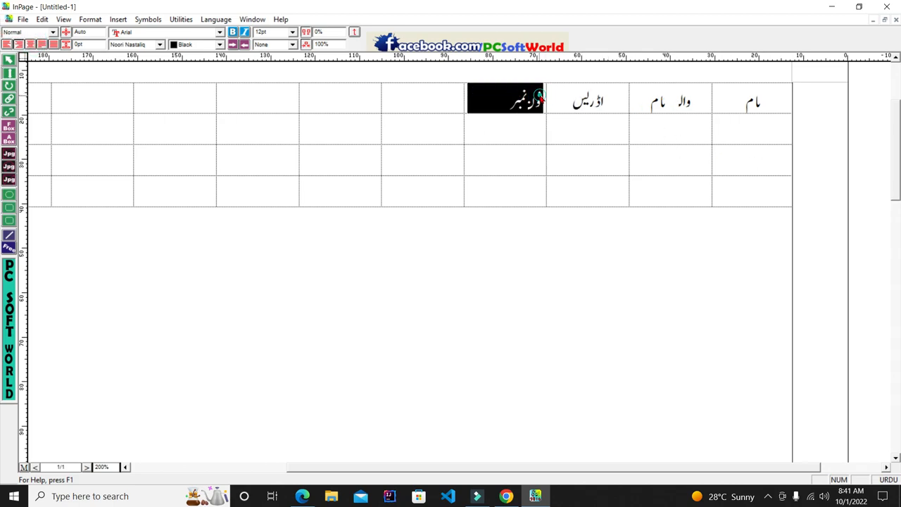
pyautogui.click(31, 45)
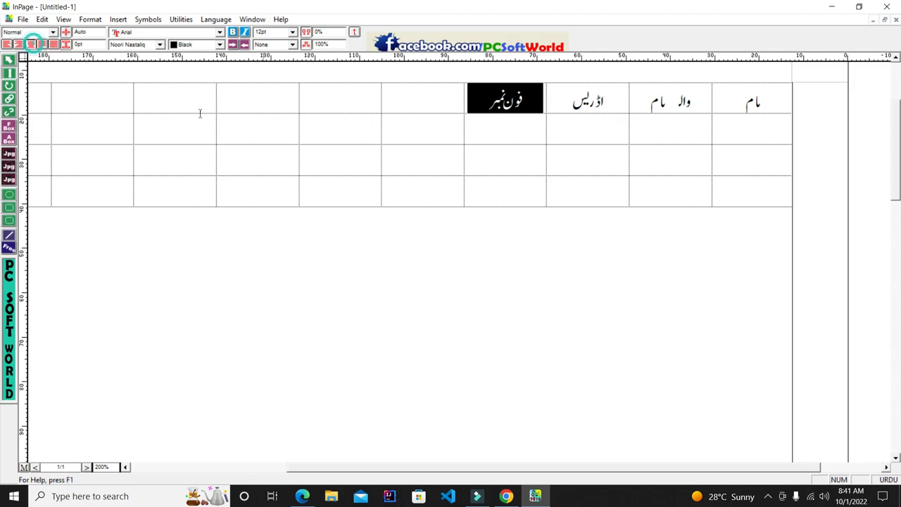
# Re-align the father's name heading and re-centre the نام heading
pyautogui.click(741, 160)
pyautogui.doubleClick(681, 109)
pyautogui.tripleClick(682, 111)
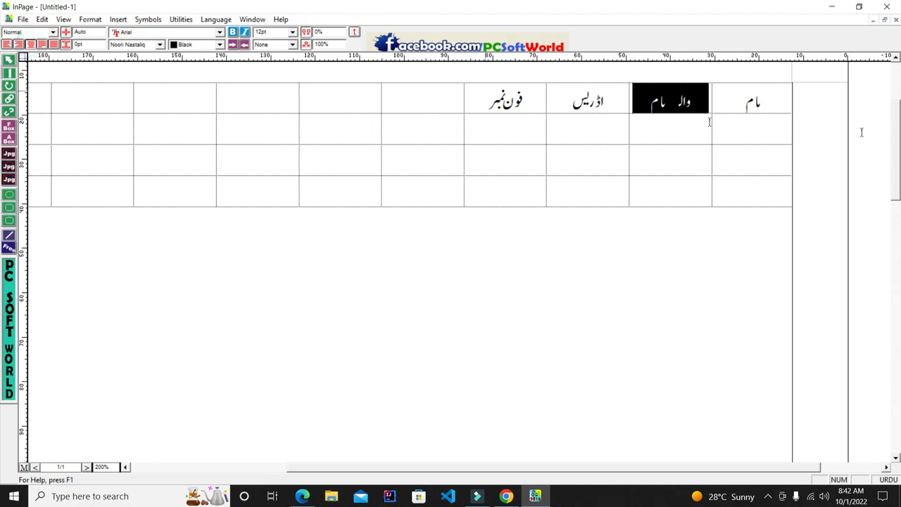
pyautogui.click(19, 45)
pyautogui.click(781, 107)
pyautogui.doubleClick(780, 106)
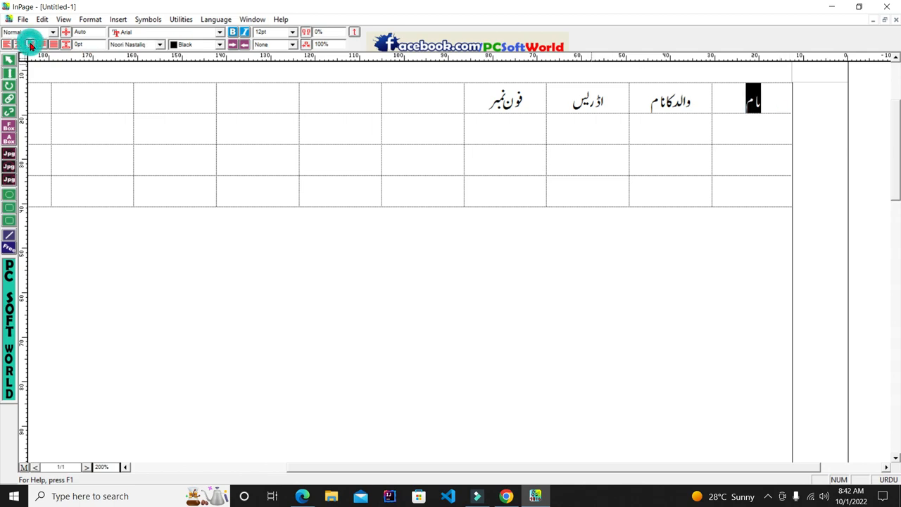
pyautogui.click(39, 45)
pyautogui.click(31, 44)
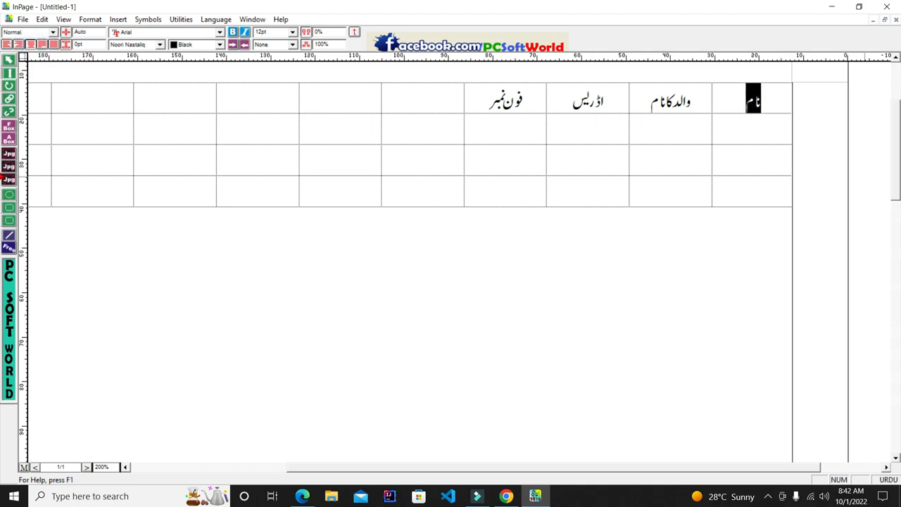
# Type the first row's Urdu name under نام and tab across the row's cells
pyautogui.click(756, 124)
pyautogui.write('گ')
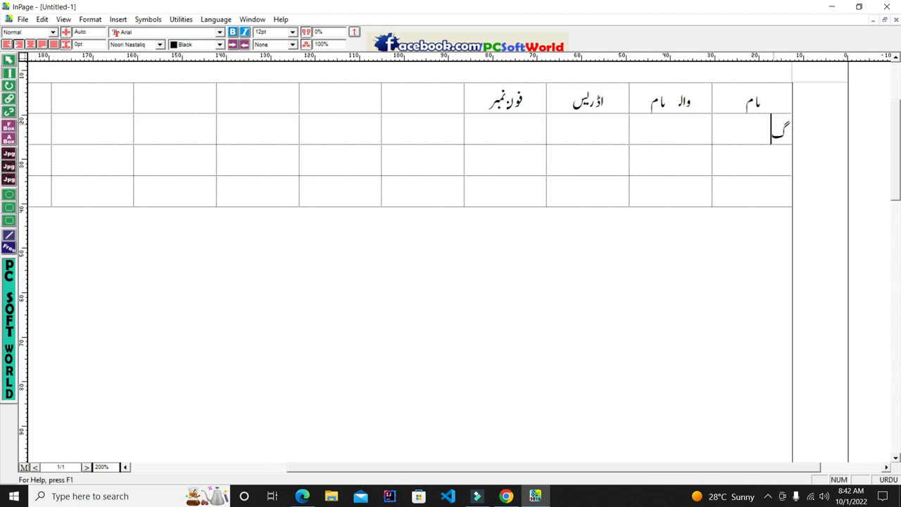
pyautogui.press('BackSpace')
pyautogui.write('سب')
pyautogui.press('capslock')
pyautogui.write('حان')
pyautogui.press('Tab')
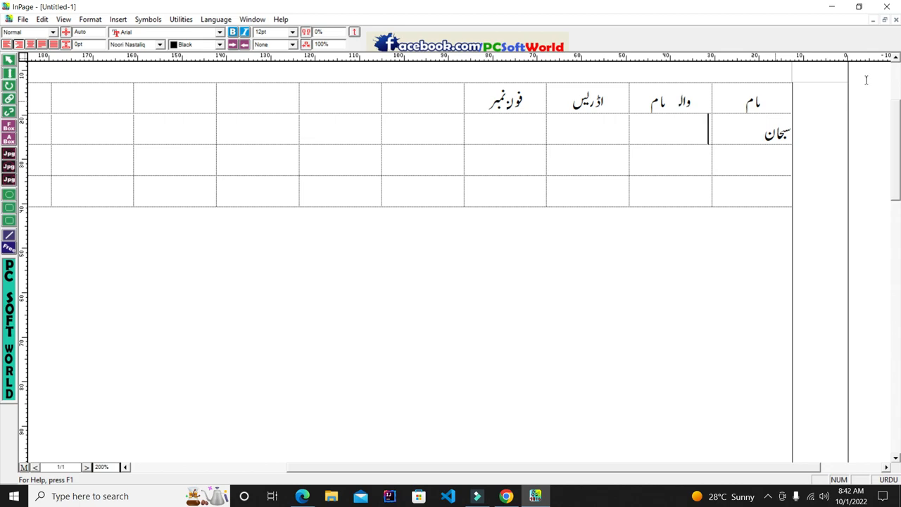
pyautogui.click(700, 130)
pyautogui.click(606, 139)
pyautogui.click(525, 132)
pyautogui.press('Tab')
pyautogui.press('Tab')
# Enter Urdu names in the second and third rows of the name column
pyautogui.click(694, 131)
pyautogui.click(766, 163)
pyautogui.click(762, 185)
pyautogui.click(704, 120)
pyautogui.click(768, 151)
pyautogui.write('سلیمان')
pyautogui.click(787, 191)
pyautogui.write('فا')
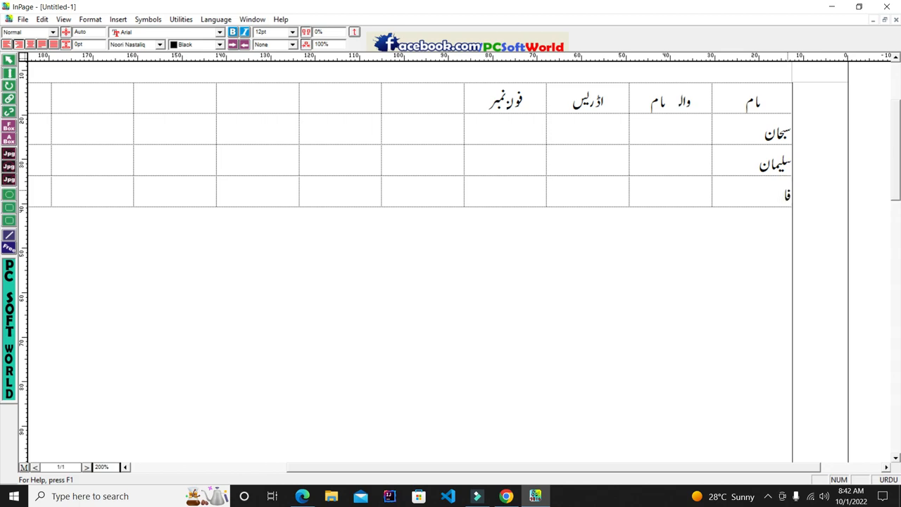
pyautogui.press('BackSpace')
pyautogui.press('BackSpace')
pyautogui.write('عمر')
# Fill in the three rows' fathers' names and start filler text in the first address cell
pyautogui.click(680, 125)
pyautogui.write('فاروق')
pyautogui.click(702, 159)
pyautogui.click(668, 127)
pyautogui.click(704, 166)
pyautogui.write('فدسف')
pyautogui.click(699, 185)
pyautogui.write('فدس')
pyautogui.click(588, 116)
pyautogui.write('سفدسفسدفدسفدسف')
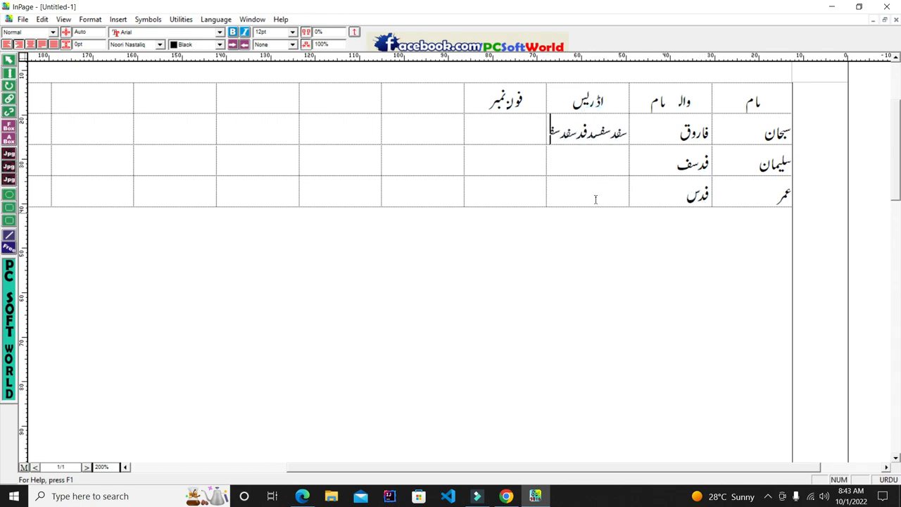
# Widen the address column and the phone-number column so its header shows
pyautogui.moveTo(544, 105); pyautogui.dragTo(446, 103)
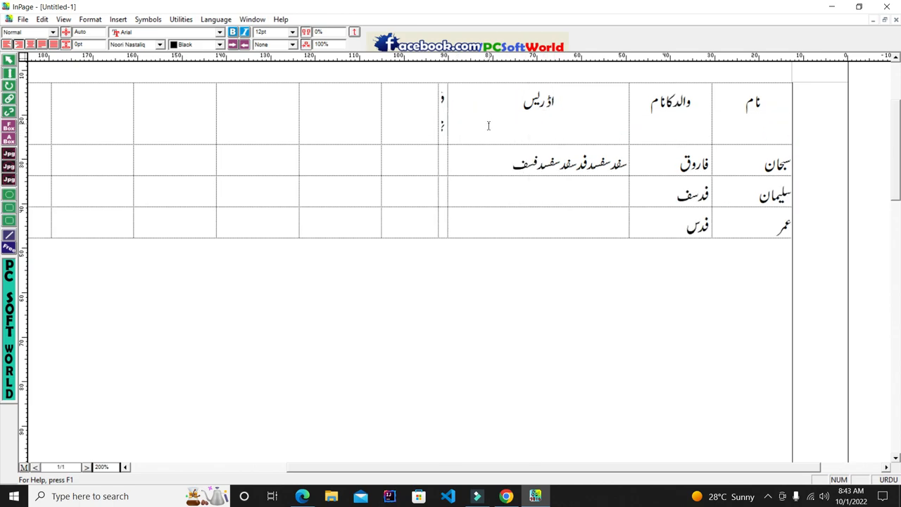
pyautogui.click(521, 149)
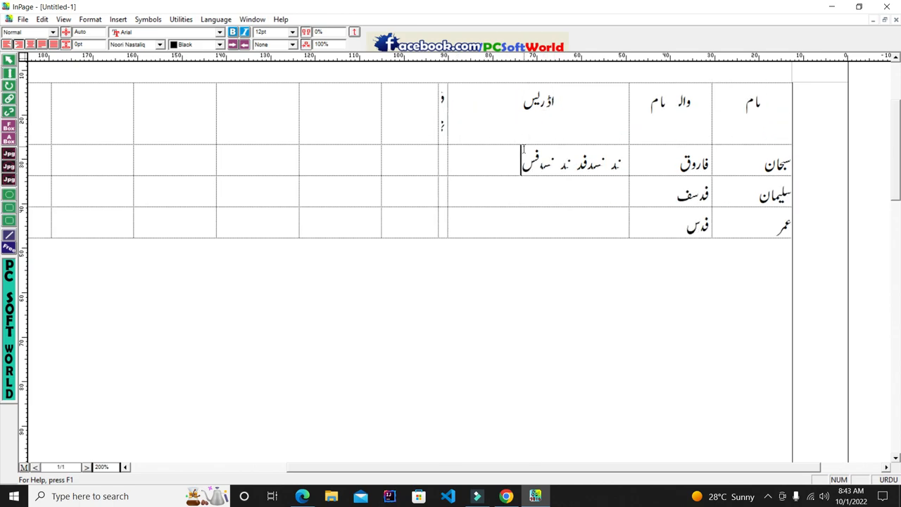
pyautogui.click(443, 114)
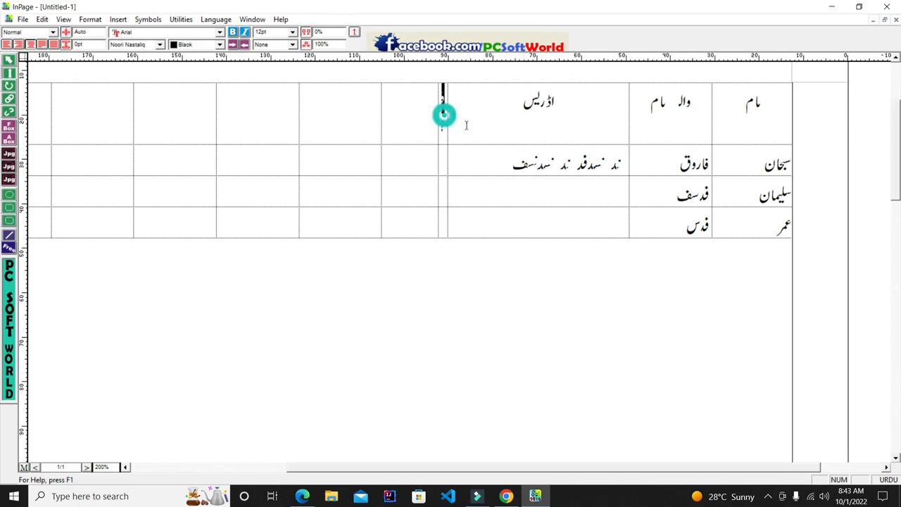
pyautogui.moveTo(435, 121); pyautogui.dragTo(343, 121)
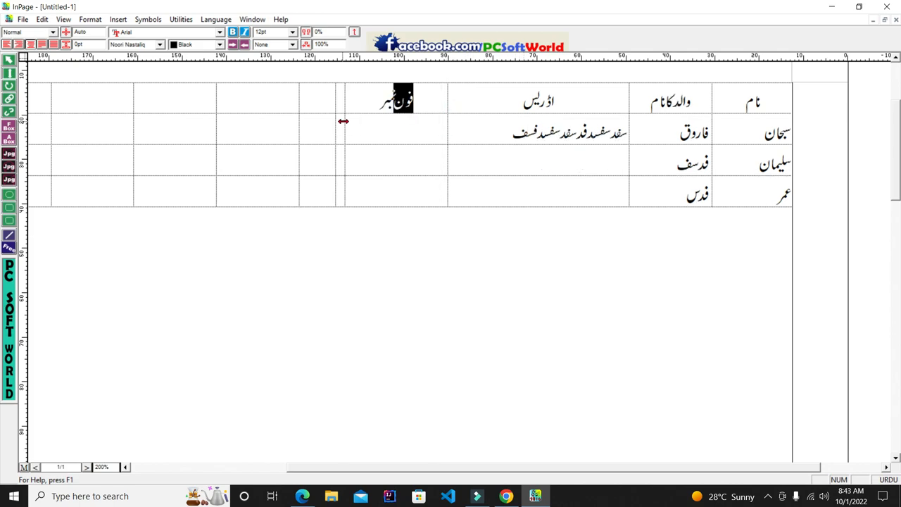
# Lengthen the first row's address and fill the second row's address with Urdu filler text
pyautogui.click(506, 129)
pyautogui.write('فدگفدگگ')
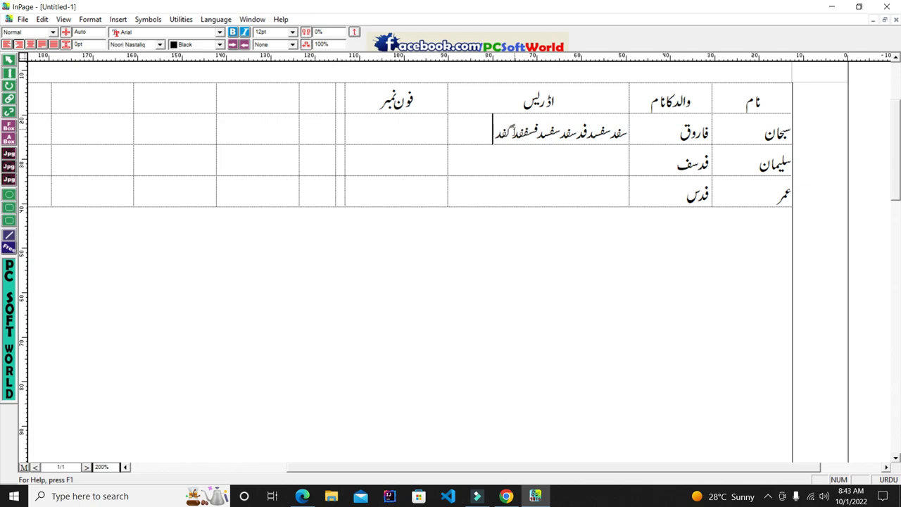
pyautogui.write('دفکفد')
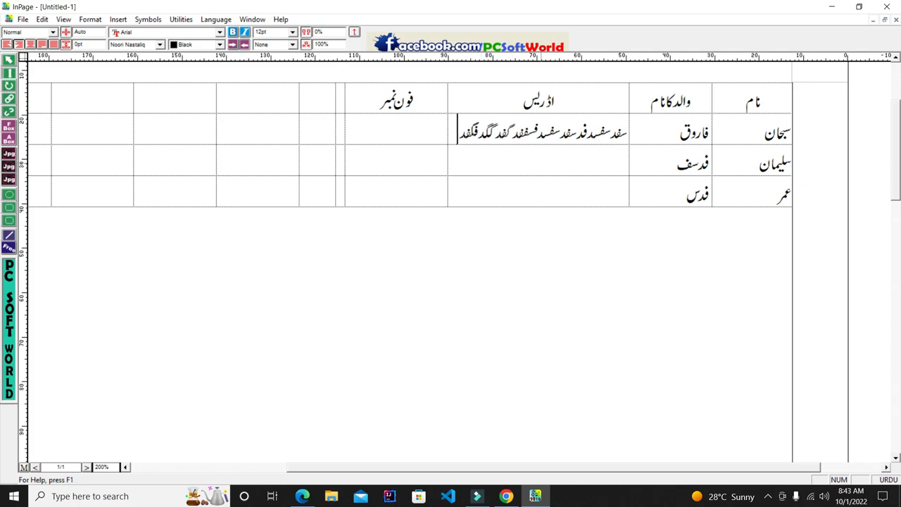
pyautogui.click(606, 169)
pyautogui.write('فدگفدگف')
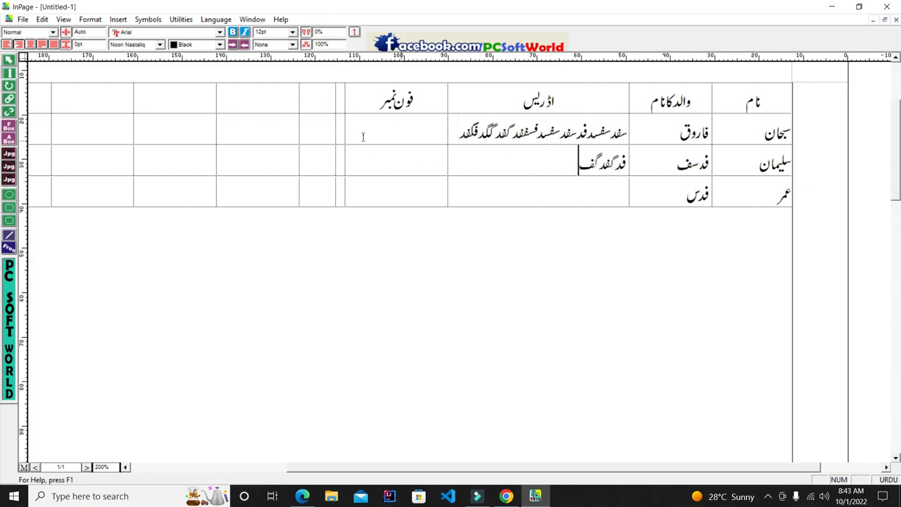
pyautogui.moveTo(336, 130); pyautogui.dragTo(257, 116)
pyautogui.write('دگففگ')
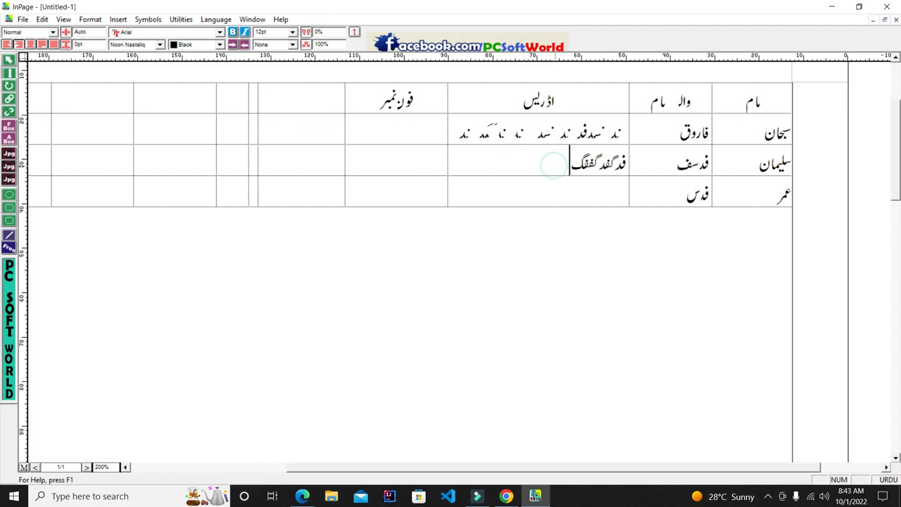
pyautogui.write('دفکدفکدفکدفگفدگفدگدف')
# Type Urdu filler text into the third row's address cell
pyautogui.click(603, 213)
pyautogui.click(613, 192)
pyautogui.write('فدگدفگفدگدف')
# Type Urdu digits into the first row's phone-number cell, then erase them
pyautogui.click(422, 129)
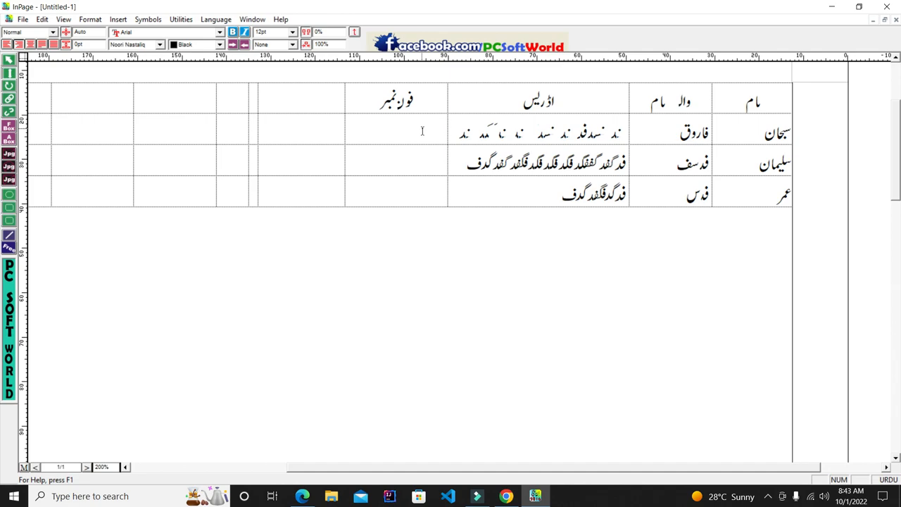
pyautogui.write('۴۳۲۲۴۳۲۴')
pyautogui.press('BackSpace')
pyautogui.press('BackSpace')
pyautogui.press('BackSpace')
pyautogui.press('BackSpace')
pyautogui.press('BackSpace')
pyautogui.press('BackSpace')
pyautogui.press('BackSpace')
pyautogui.press('BackSpace')
pyautogui.write('۵۴۳۵۴۳۴۳۵')
pyautogui.press('BackSpace')
pyautogui.press('BackSpace')
pyautogui.press('BackSpace')
pyautogui.press('BackSpace')
pyautogui.press('BackSpace')
pyautogui.press('BackSpace')
pyautogui.press('BackSpace')
pyautogui.press('BackSpace')
pyautogui.press('BackSpace')
pyautogui.click(419, 138)
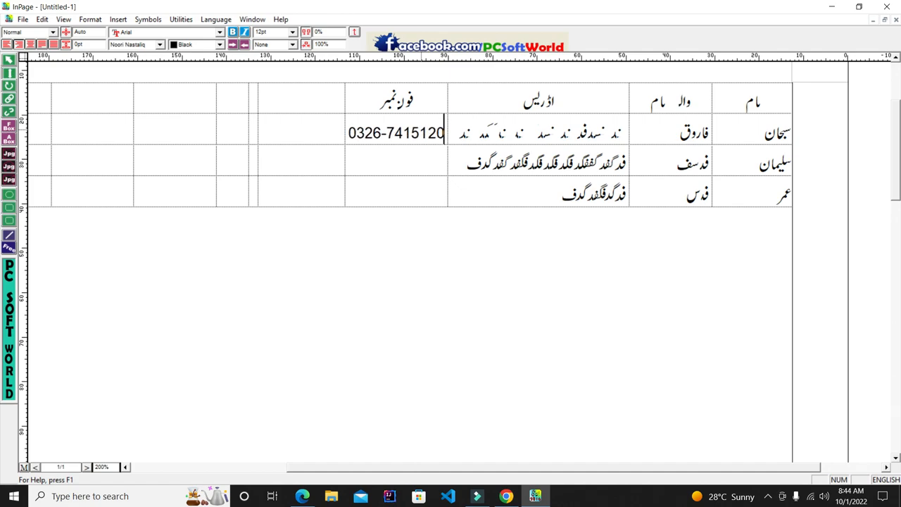
pyautogui.click(421, 164)
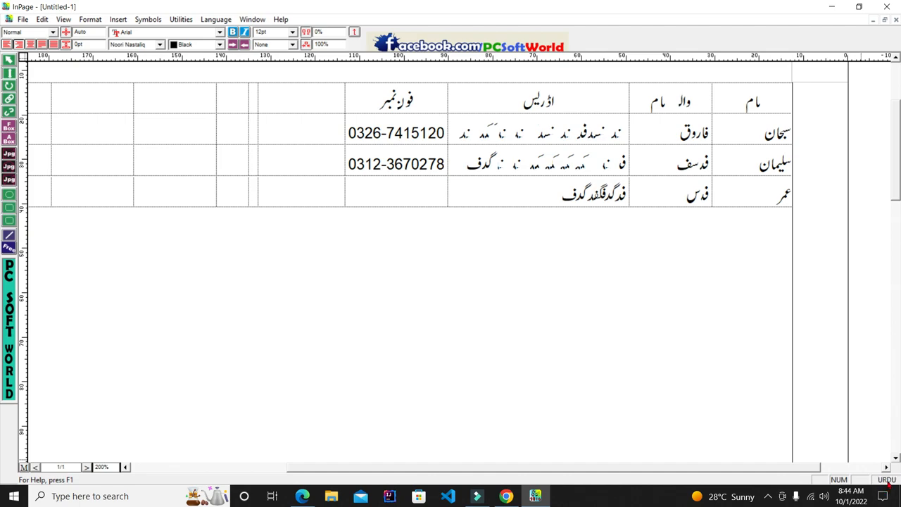
pyautogui.click(394, 133)
pyautogui.click(436, 163)
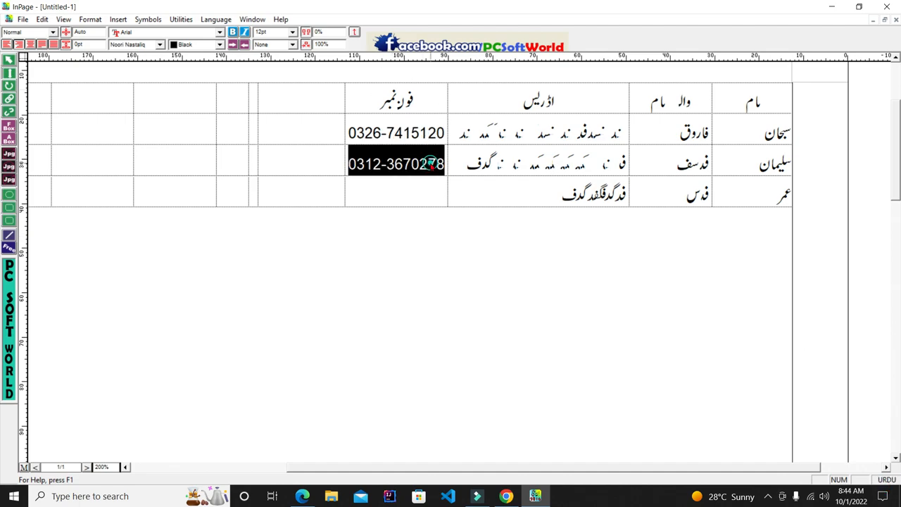
pyautogui.click(432, 190)
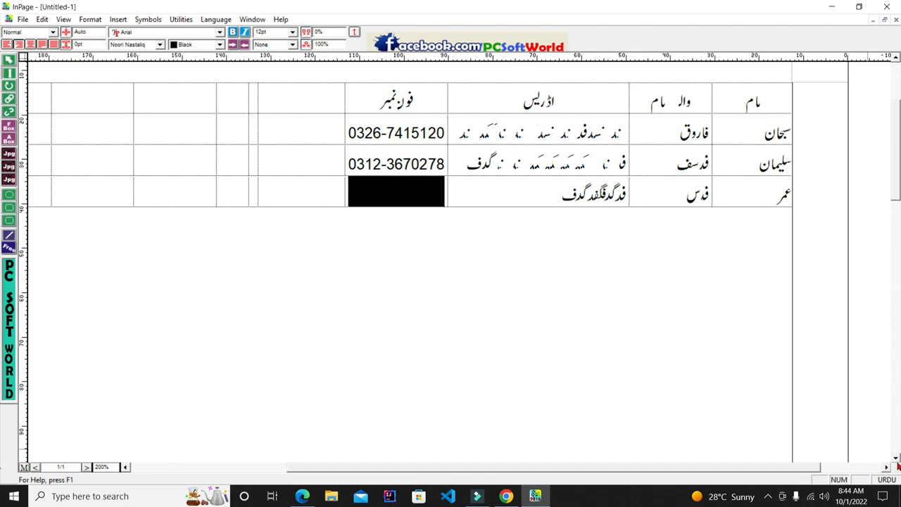
pyautogui.click(429, 179)
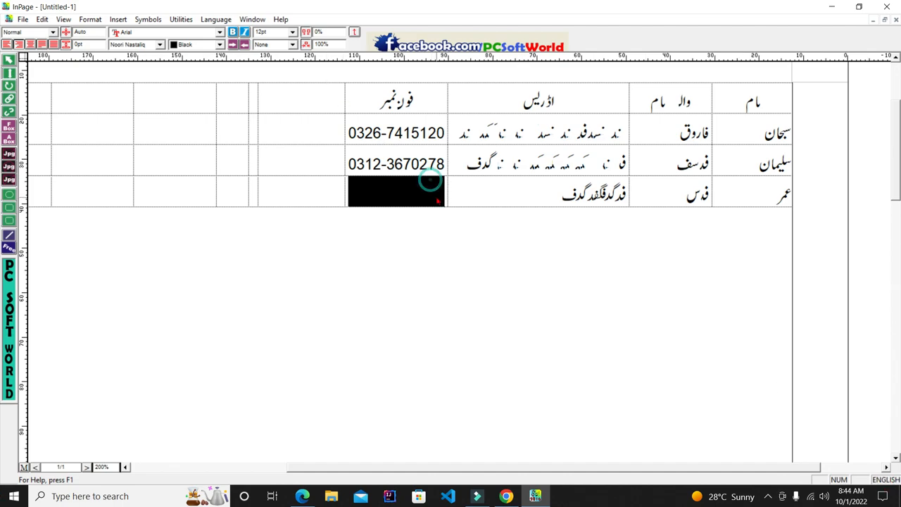
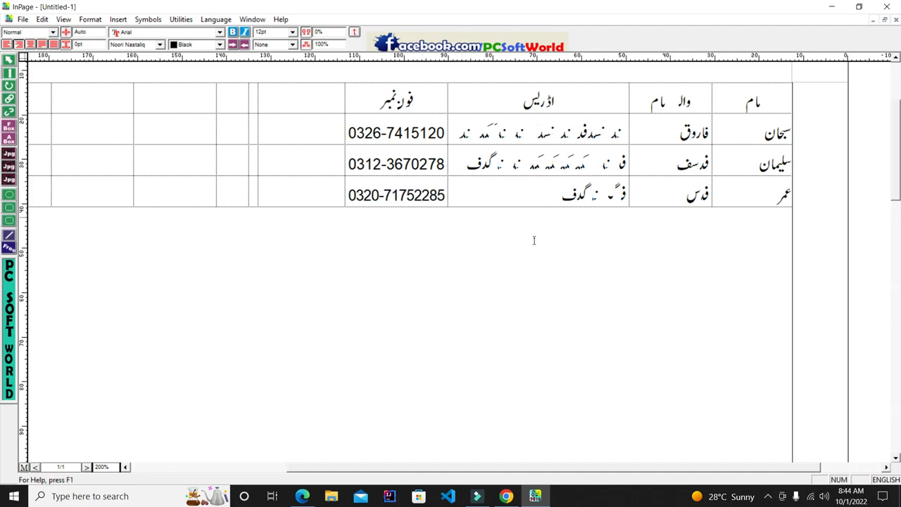
pyautogui.doubleClick(428, 198)
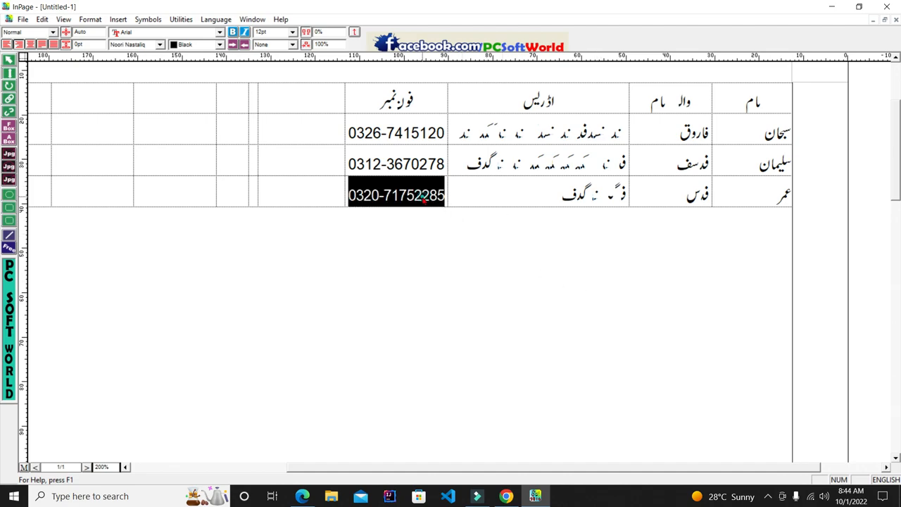
pyautogui.click(427, 196)
pyautogui.doubleClick(426, 195)
pyautogui.click(430, 164)
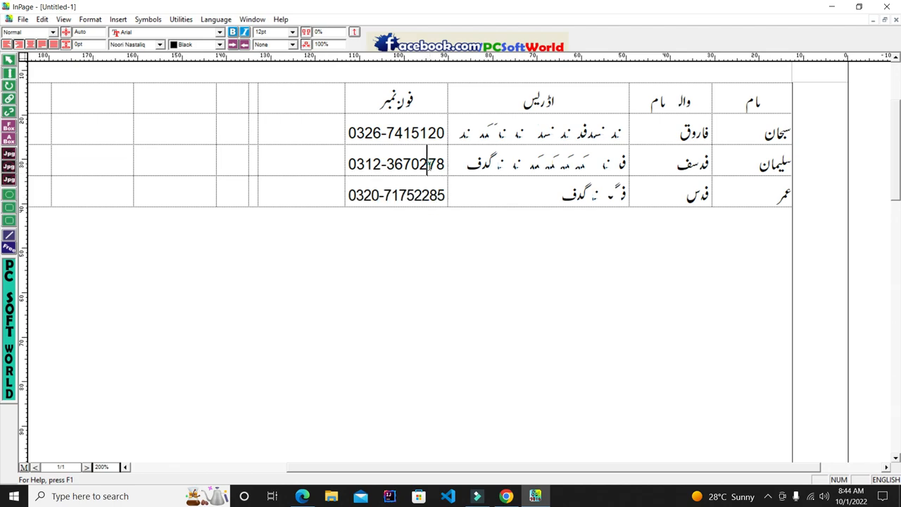
pyautogui.moveTo(442, 164); pyautogui.dragTo(380, 133)
pyautogui.click(419, 195)
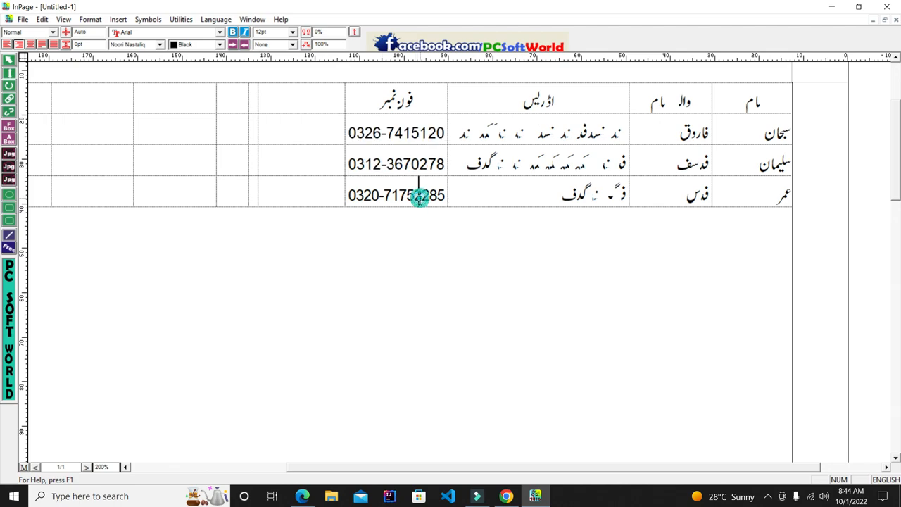
# Launch CorelDRAW 2021 from the Start menu's Graphics Suite group and bring InPage forward
pyautogui.click(832, 6)
pyautogui.click(831, 6)
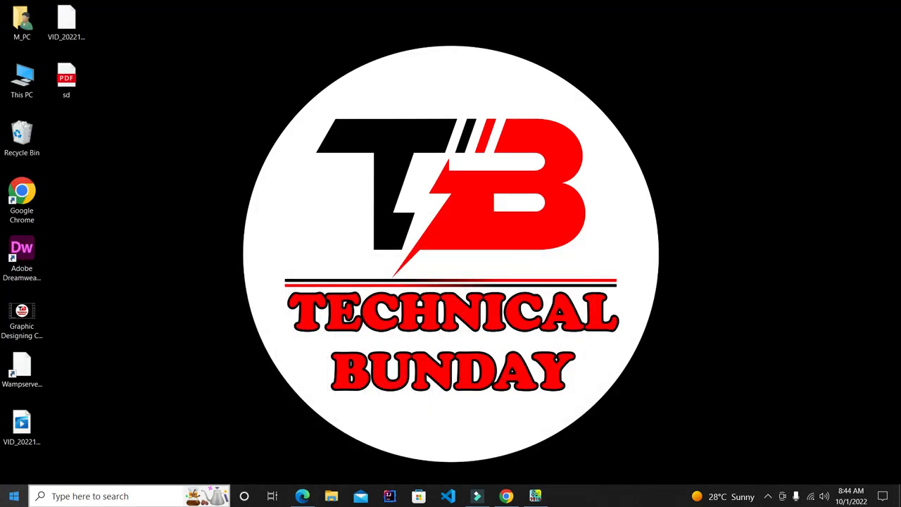
pyautogui.click(14, 495)
pyautogui.click(99, 366)
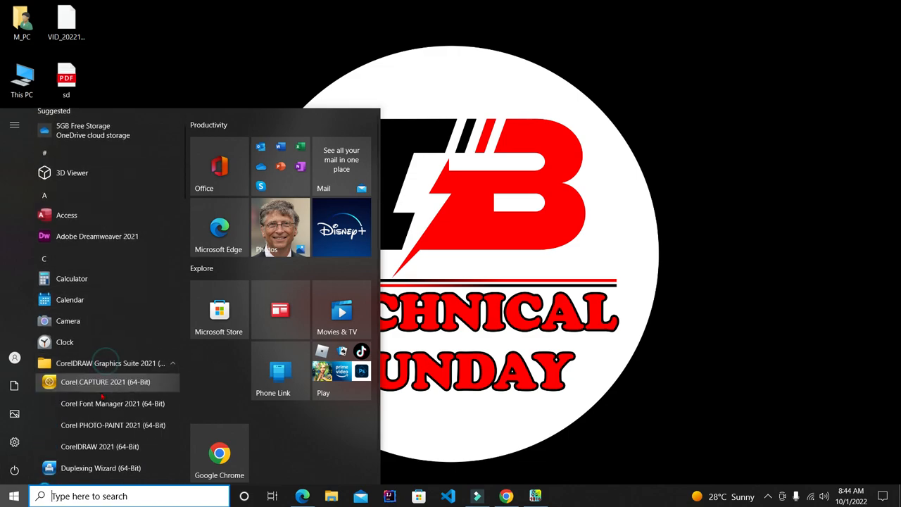
pyautogui.click(563, 474)
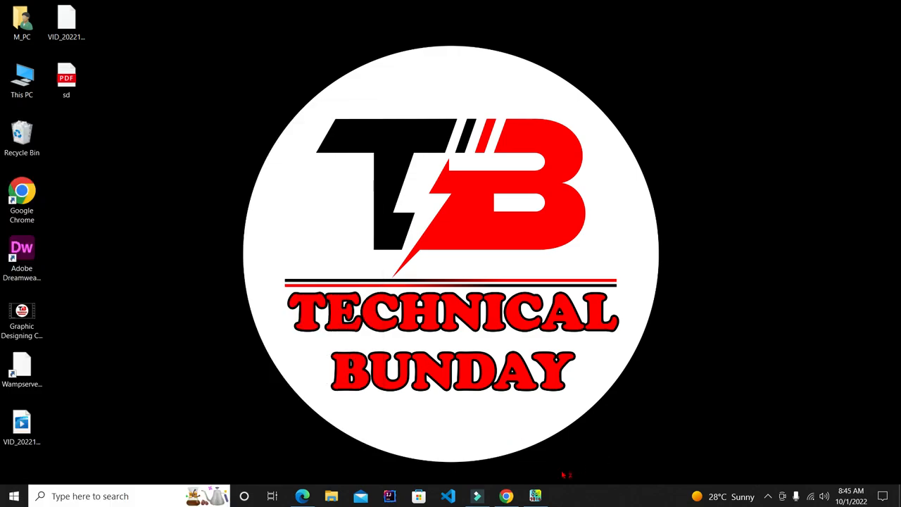
pyautogui.click(535, 496)
pyautogui.click(768, 495)
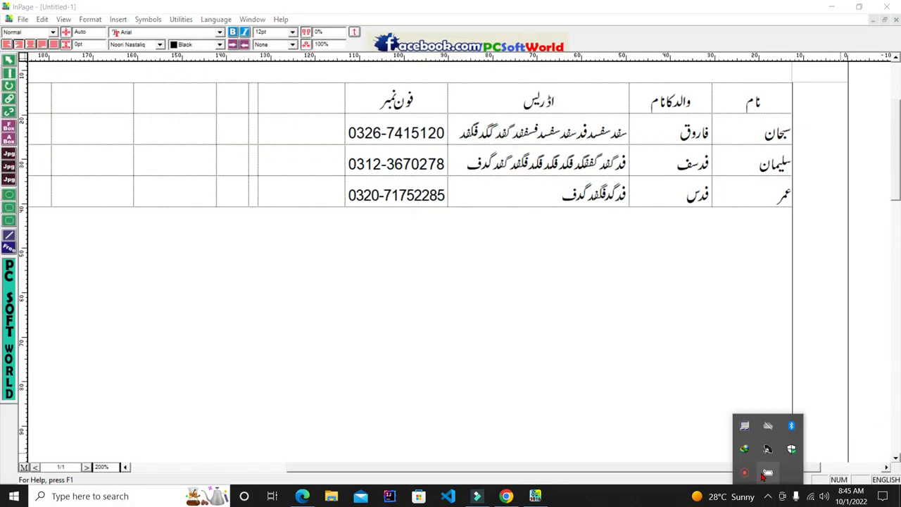
# Acknowledge CorelDRAW's file-location warning and minimize InPage
pyautogui.click(748, 473)
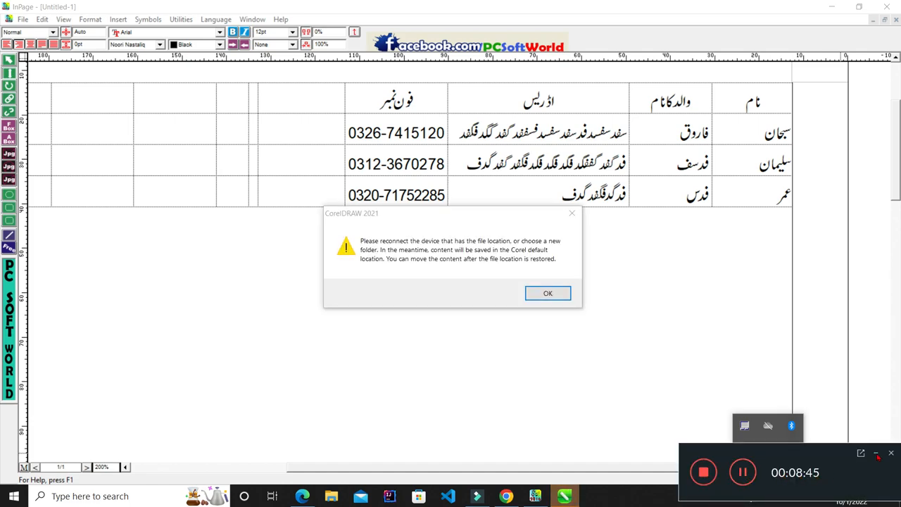
pyautogui.click(559, 290)
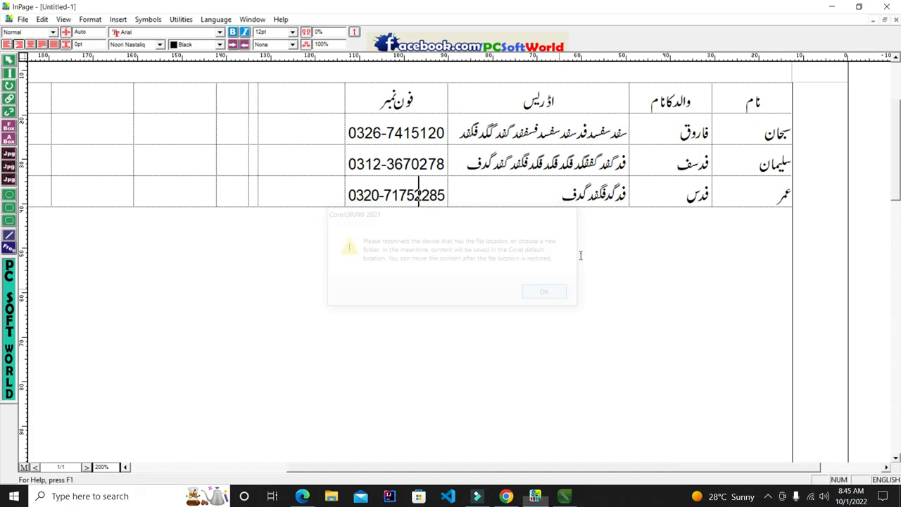
pyautogui.click(831, 6)
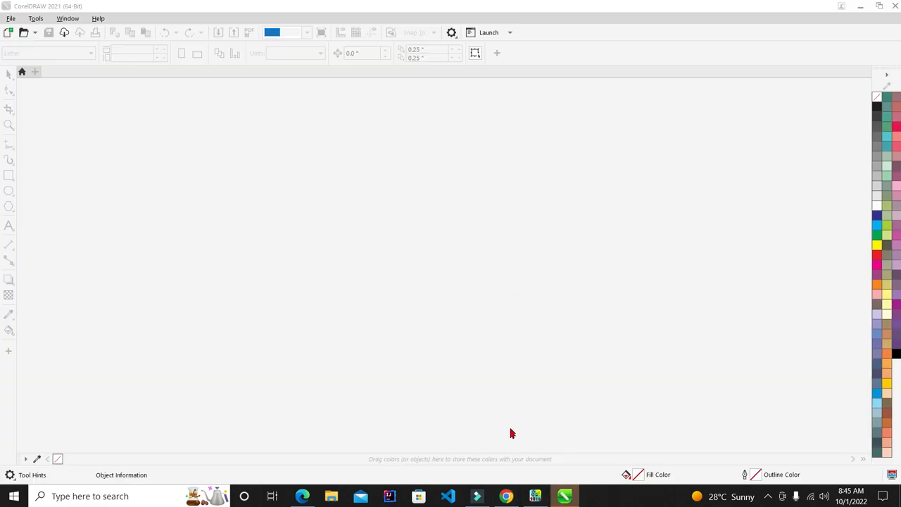
# Create a new CorelDRAW document from Get Started, then return to InPage's Urdu table
pyautogui.click(536, 497)
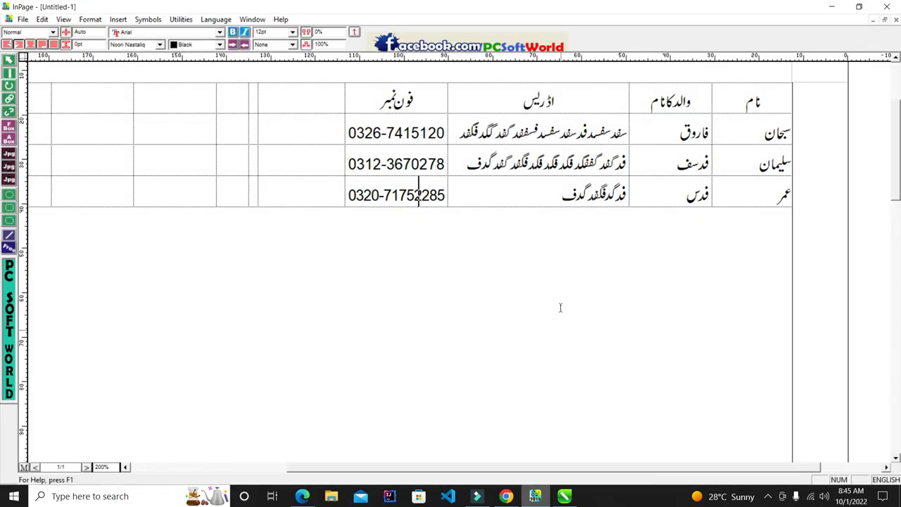
pyautogui.moveTo(564, 496)
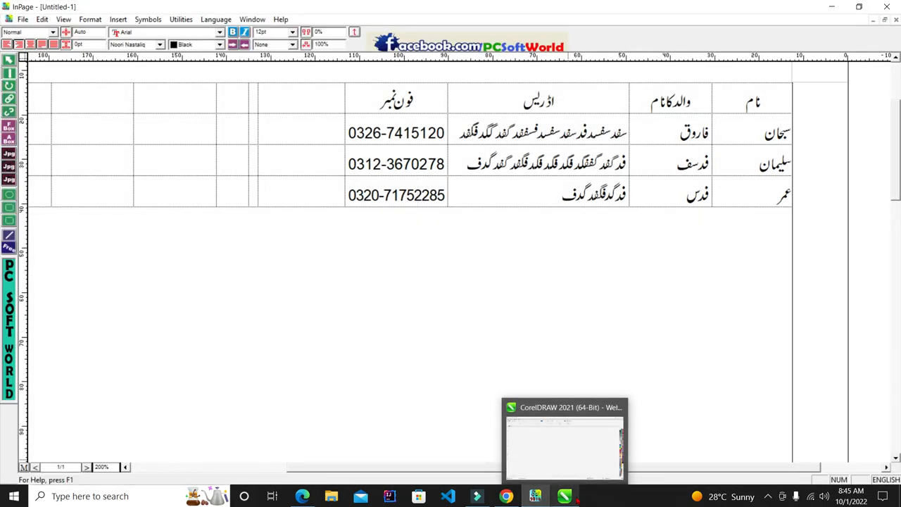
pyautogui.click(584, 454)
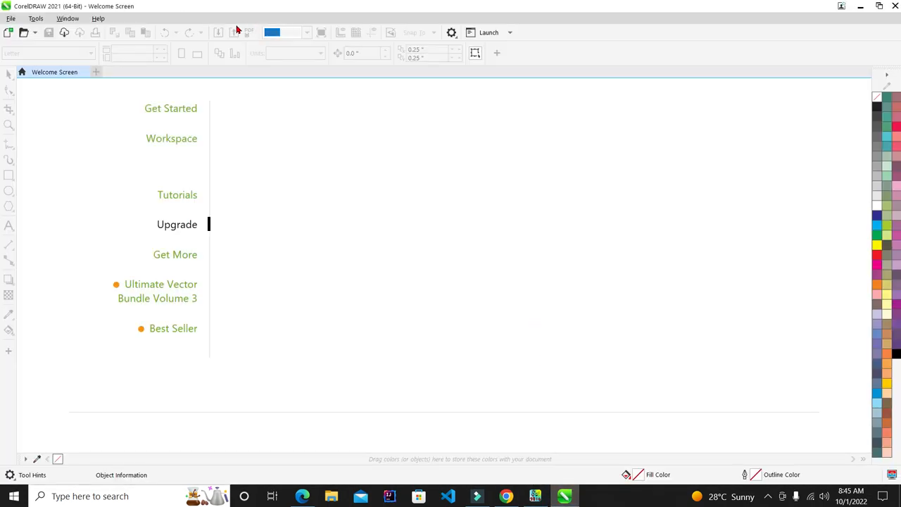
pyautogui.click(163, 111)
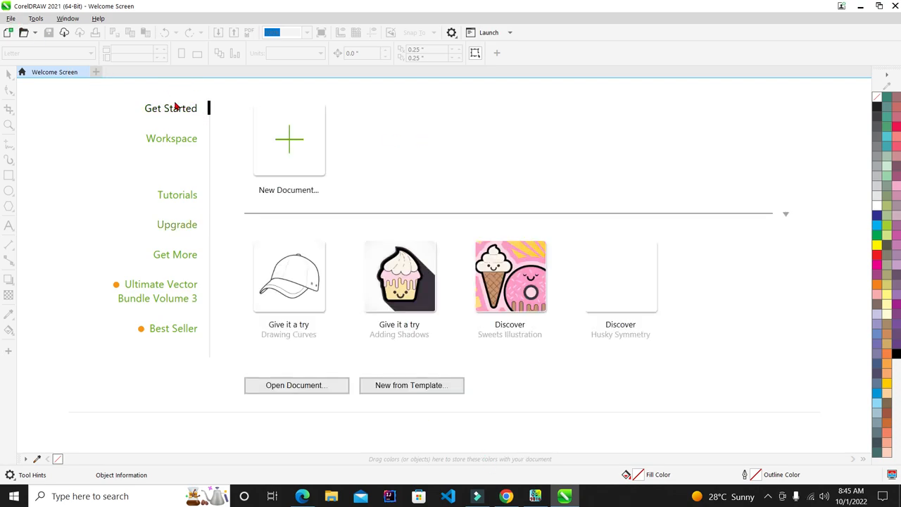
pyautogui.click(285, 134)
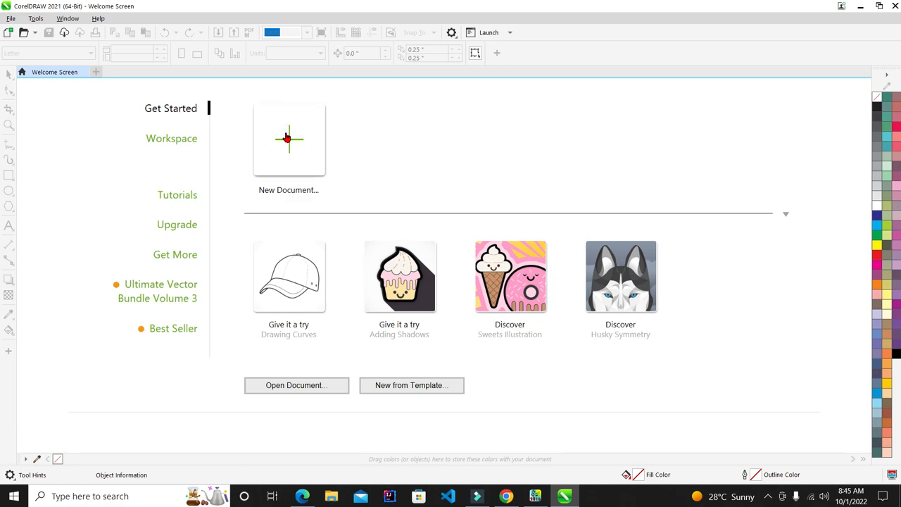
pyautogui.click(537, 496)
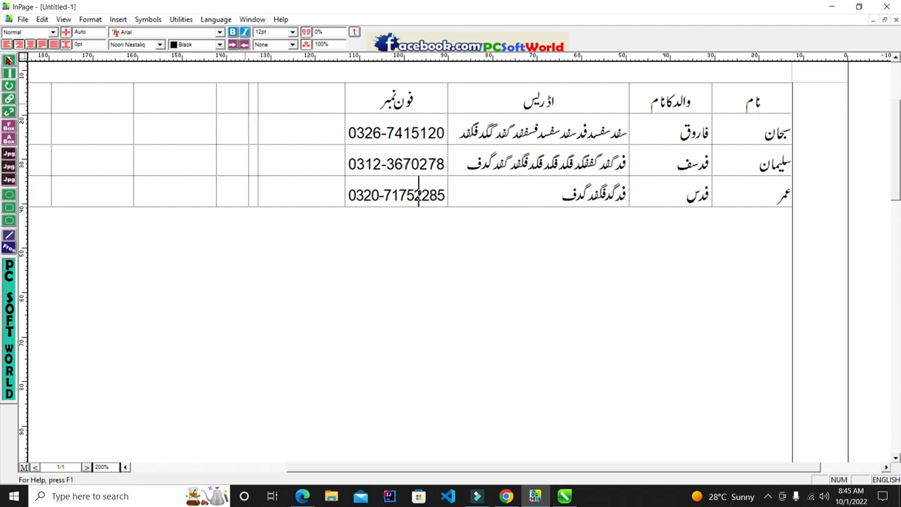
# Select the whole Urdu table with the object selection tool, copy it, and switch to CorelDRAW
pyautogui.click(9, 59)
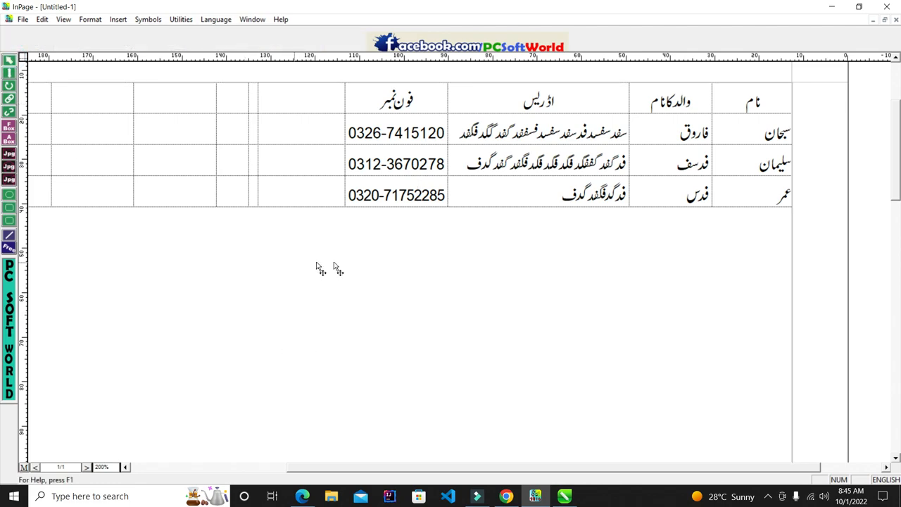
pyautogui.click(393, 296)
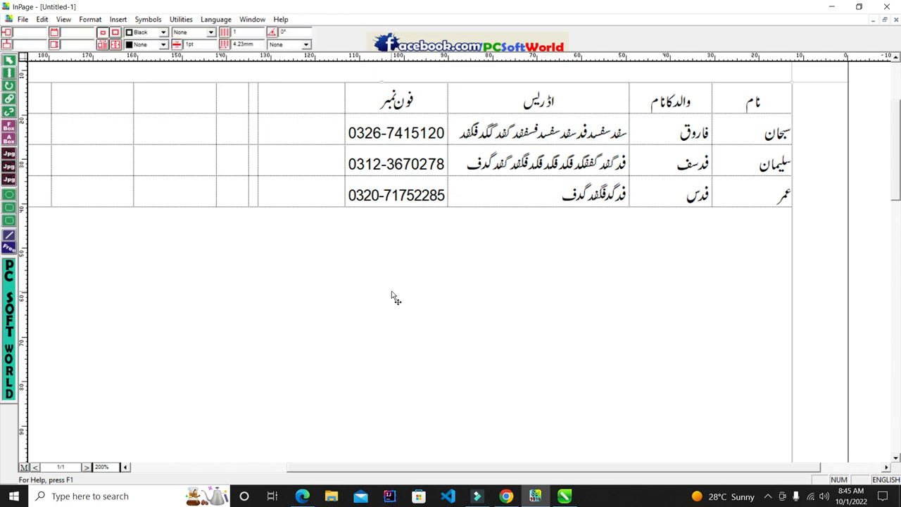
pyautogui.rightClick(391, 291)
pyautogui.click(429, 341)
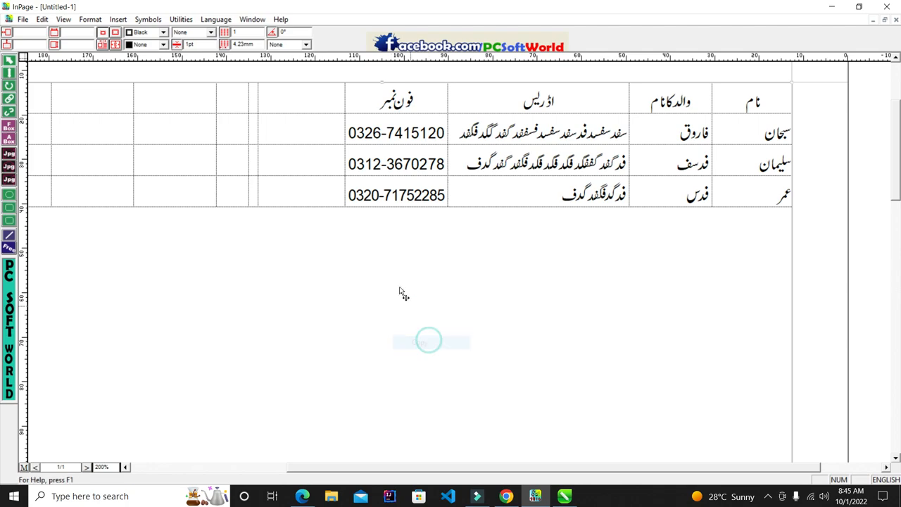
pyautogui.click(393, 274)
pyautogui.rightClick(393, 275)
pyautogui.click(422, 324)
pyautogui.click(564, 496)
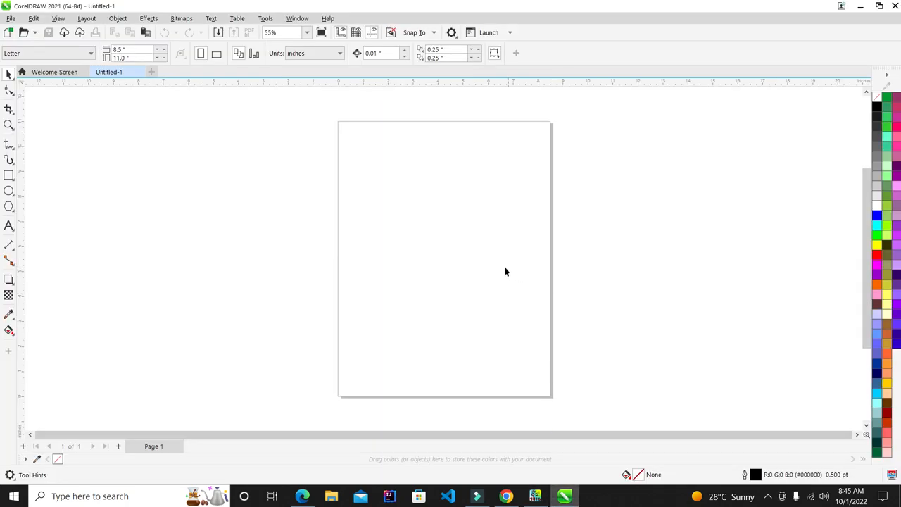
pyautogui.rightClick(446, 205)
# Paste the copied Urdu table onto the CorelDRAW page and compare it with InPage's original
pyautogui.click(476, 290)
pyautogui.scroll(-5, 477, 232)
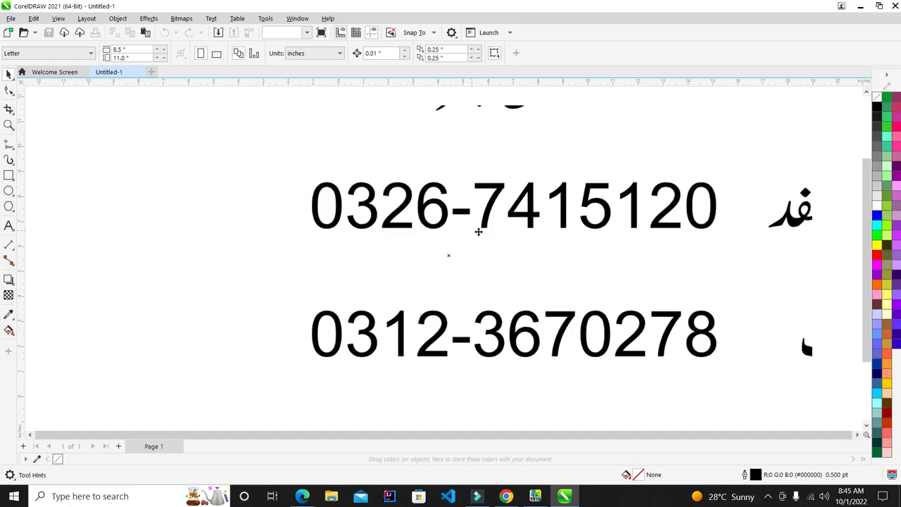
pyautogui.scroll(-2, 477, 233)
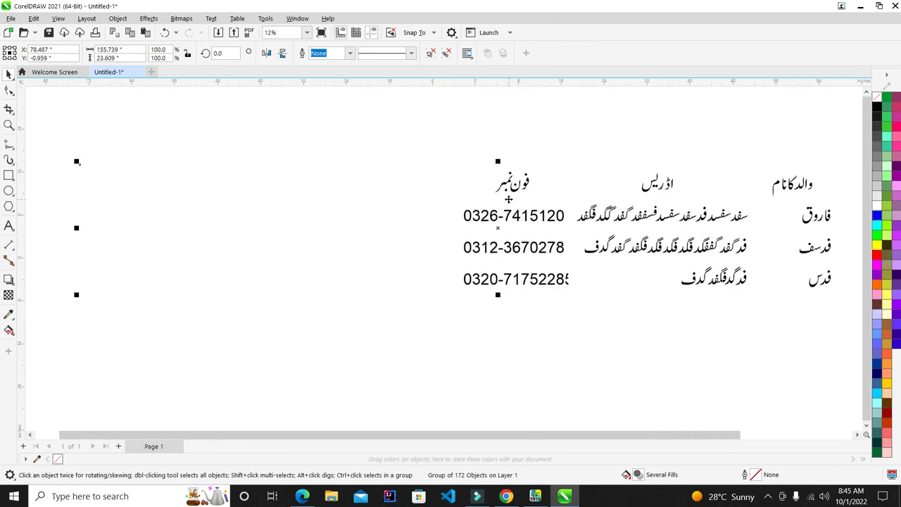
pyautogui.scroll(-2, 509, 200)
pyautogui.scroll(2, 839, 207)
pyautogui.scroll(2, 730, 190)
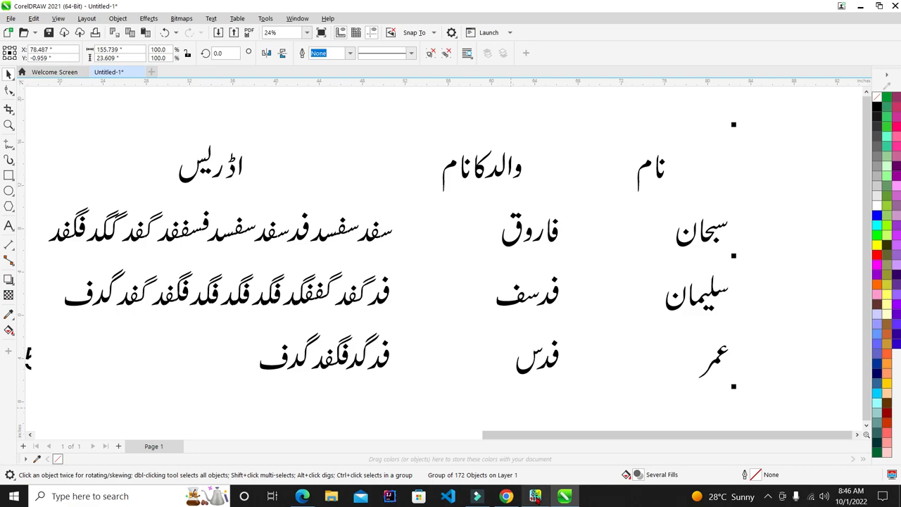
pyautogui.click(534, 496)
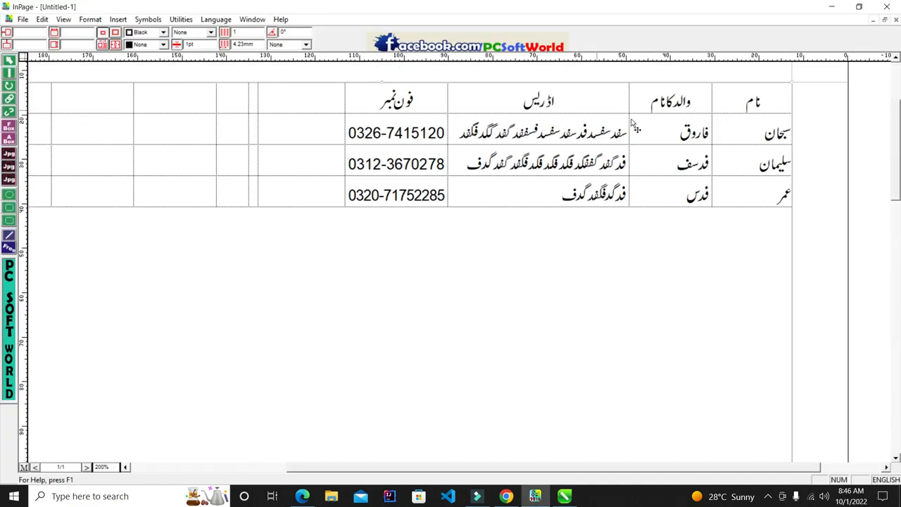
pyautogui.click(829, 8)
# Rescale the pasted table group to about 13.07 inches wide across the page
pyautogui.scroll(5, 679, 169)
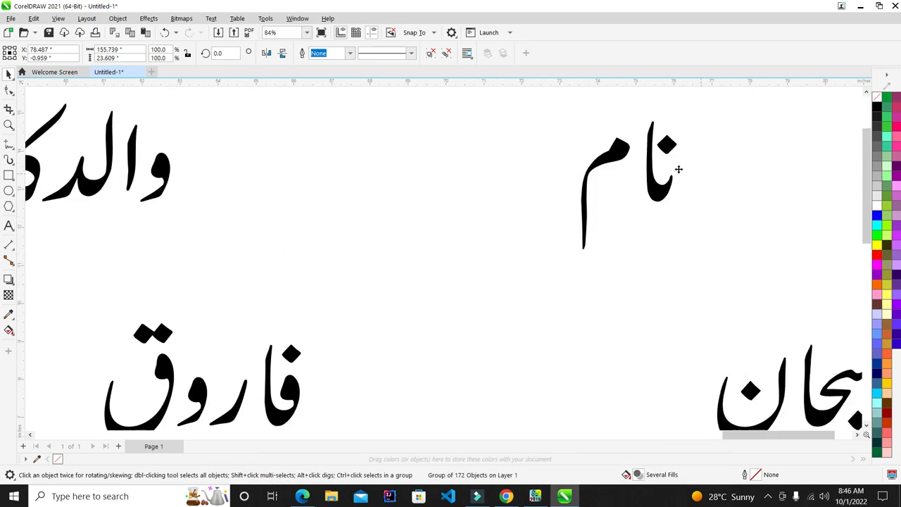
pyautogui.scroll(8, 679, 169)
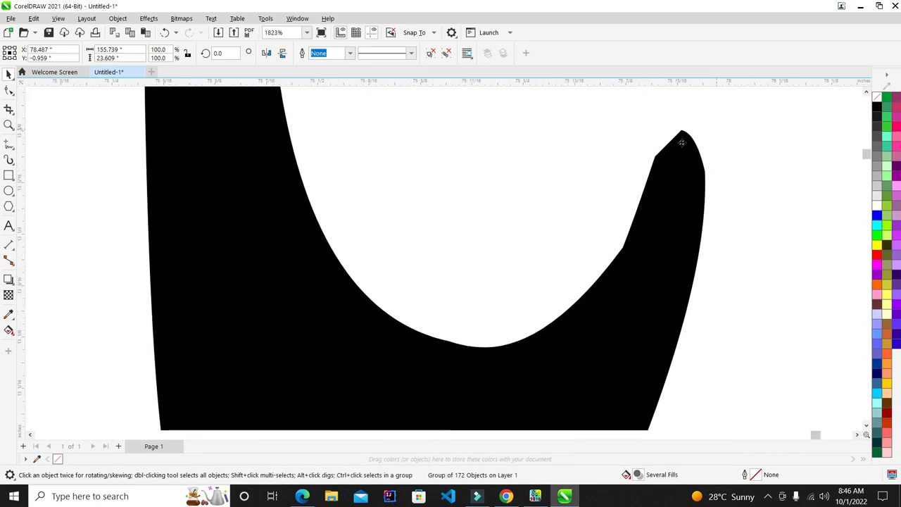
pyautogui.scroll(4, 682, 142)
pyautogui.press('F4')
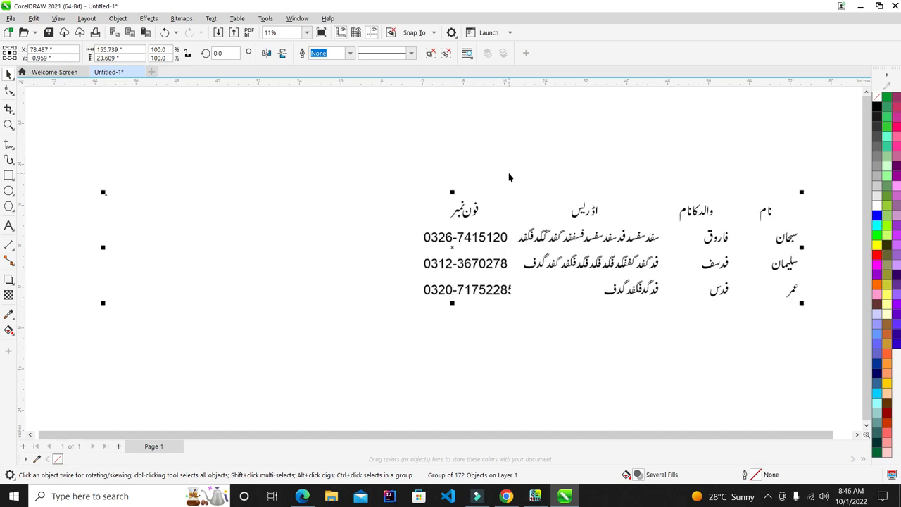
pyautogui.scroll(-1, 509, 177)
pyautogui.scroll(1, 484, 200)
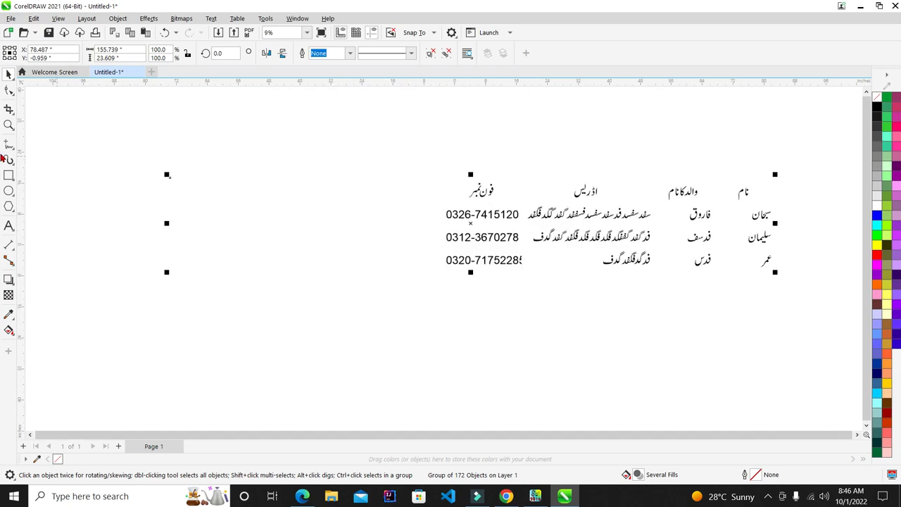
pyautogui.scroll(-2, 465, 175)
pyautogui.scroll(2, 603, 161)
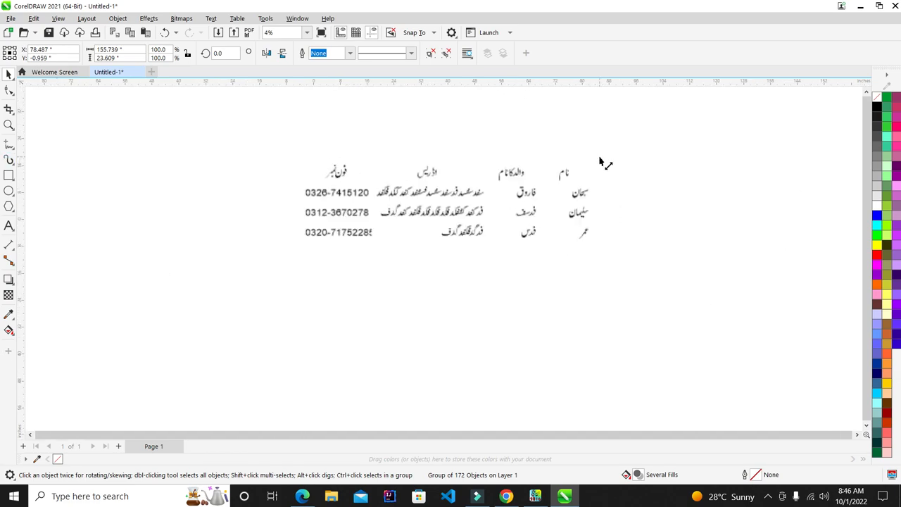
pyautogui.moveTo(596, 161); pyautogui.dragTo(512, 197)
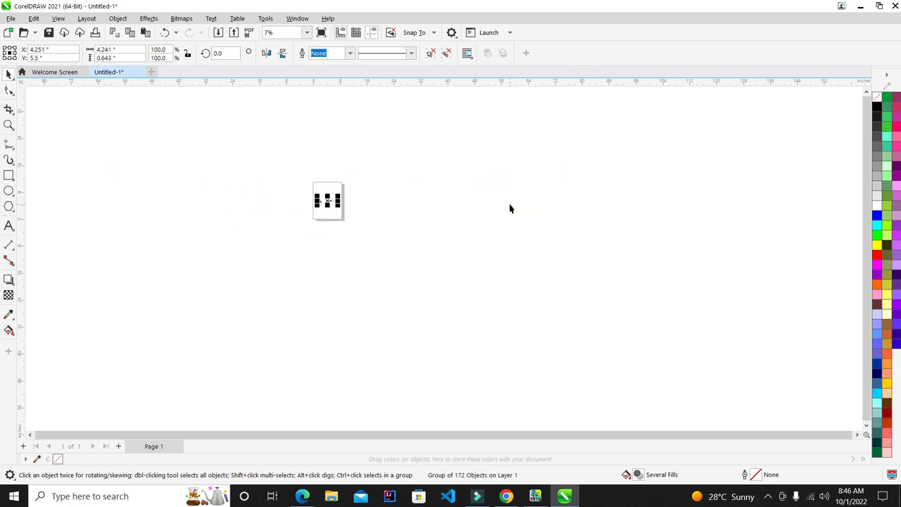
pyautogui.hotkey('shift', 'F4')
pyautogui.moveTo(500, 278); pyautogui.dragTo(610, 302)
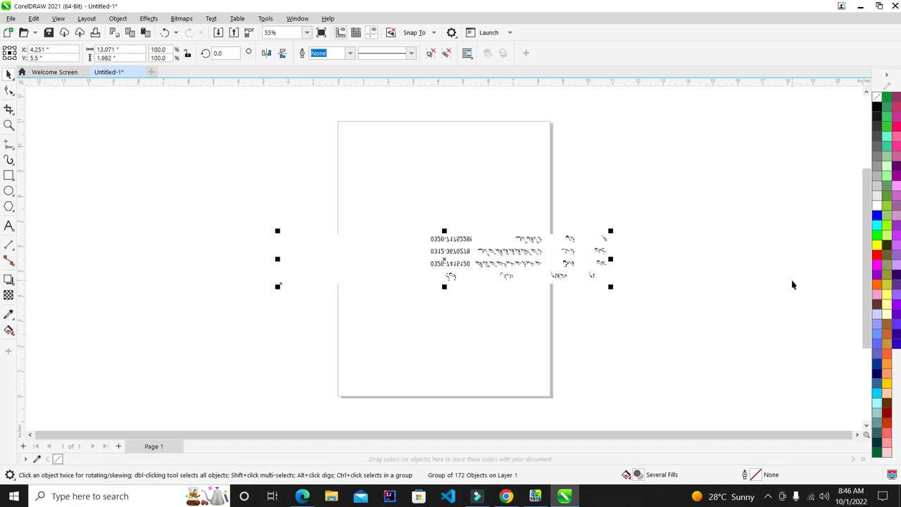
# Flip the pasted table horizontally and vertically so the Urdu text reads correctly
pyautogui.scroll(4, 606, 254)
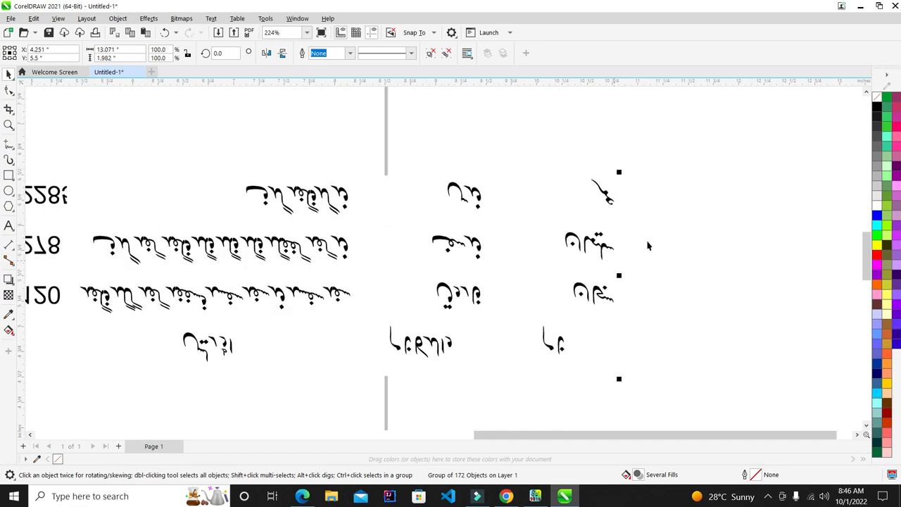
pyautogui.click(267, 54)
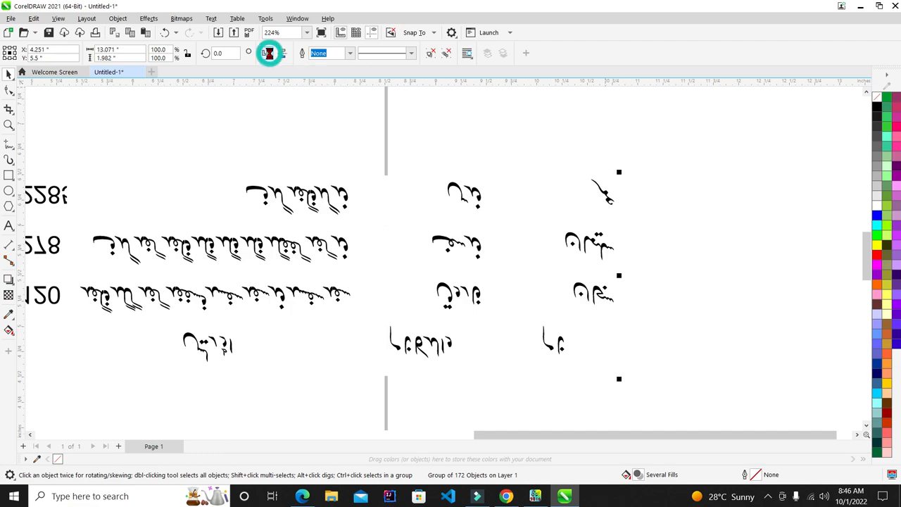
pyautogui.scroll(-4, 661, 200)
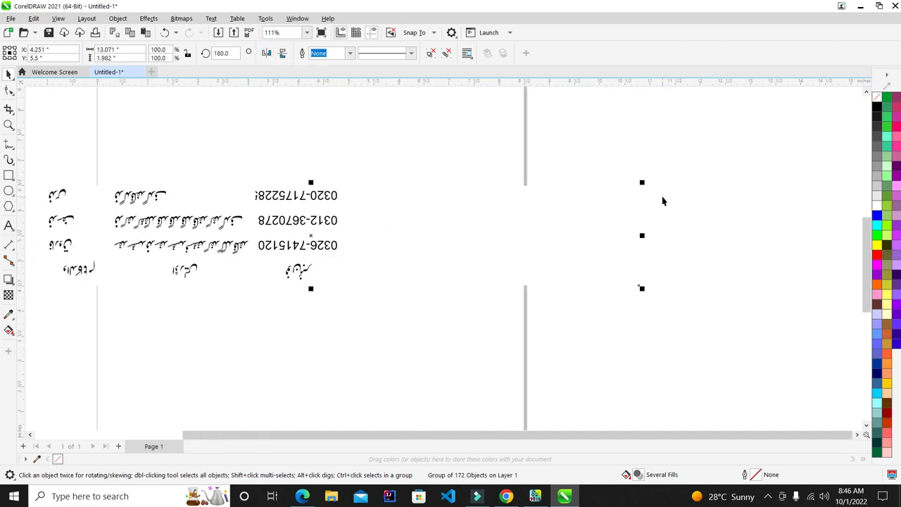
pyautogui.scroll(1, 384, 175)
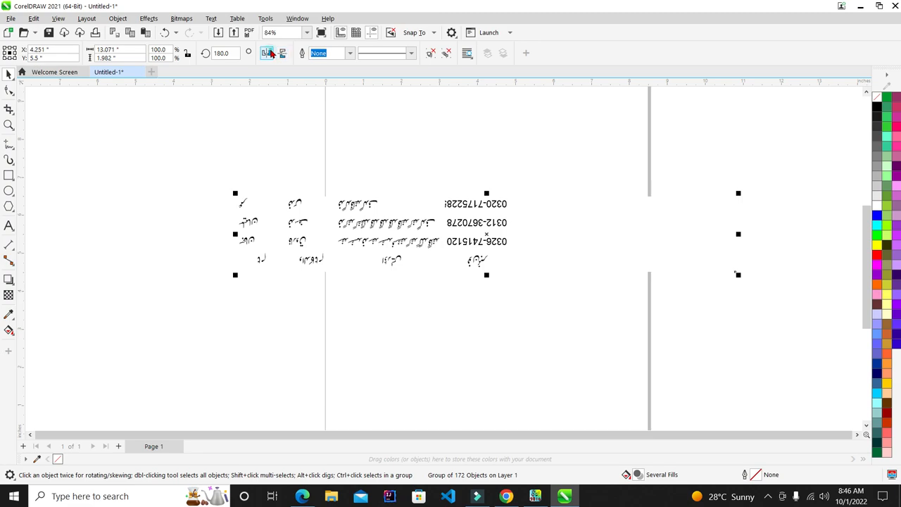
pyautogui.click(282, 54)
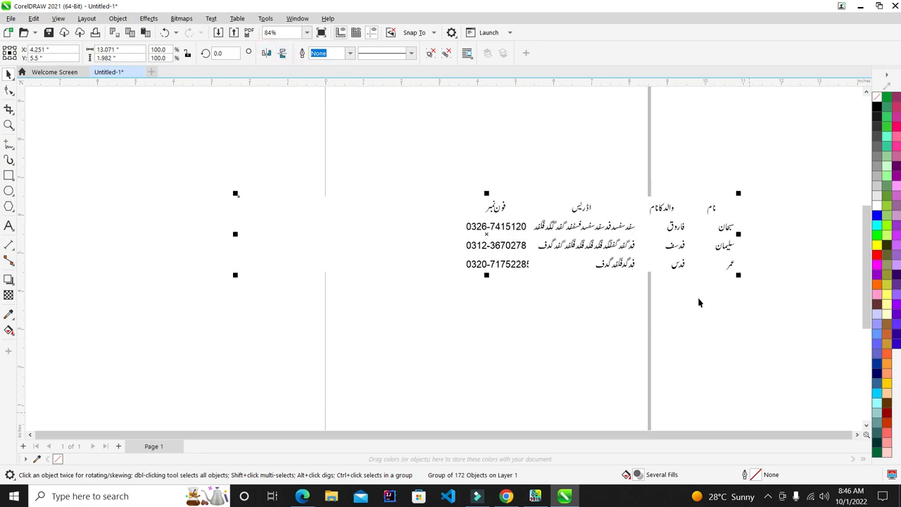
# Reselect the whole 172-object table group
pyautogui.scroll(1, 728, 259)
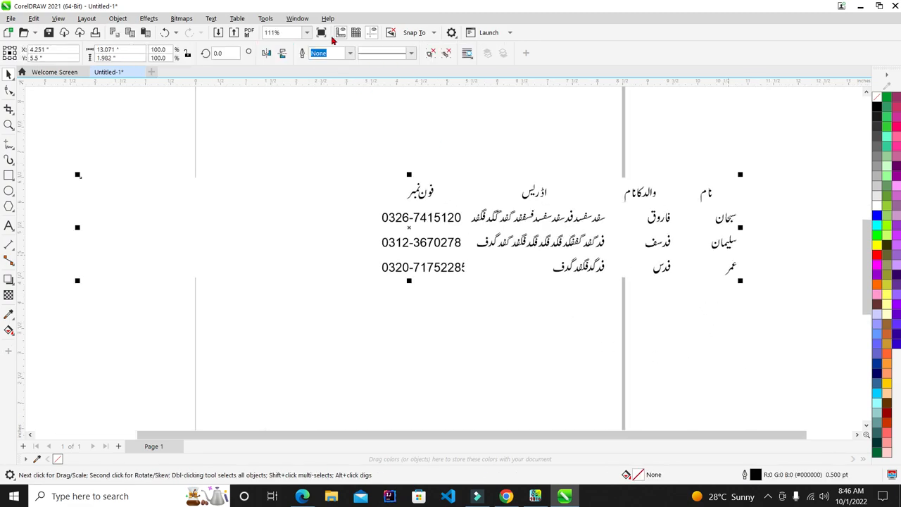
pyautogui.click(449, 314)
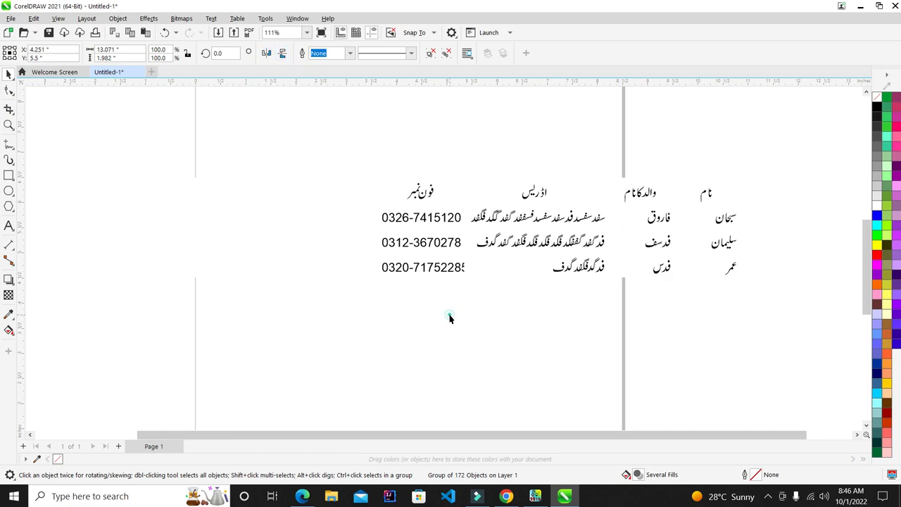
pyautogui.click(654, 228)
pyautogui.scroll(-2, 441, 157)
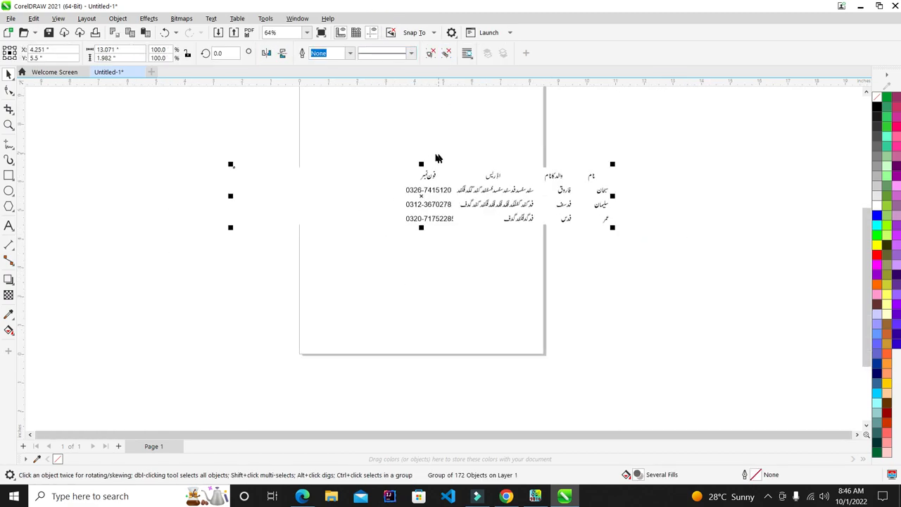
pyautogui.click(9, 175)
# Draw a large rectangle over the table, fill it plum purple, and send it behind
pyautogui.moveTo(803, 104); pyautogui.dragTo(134, 356)
pyautogui.click(896, 176)
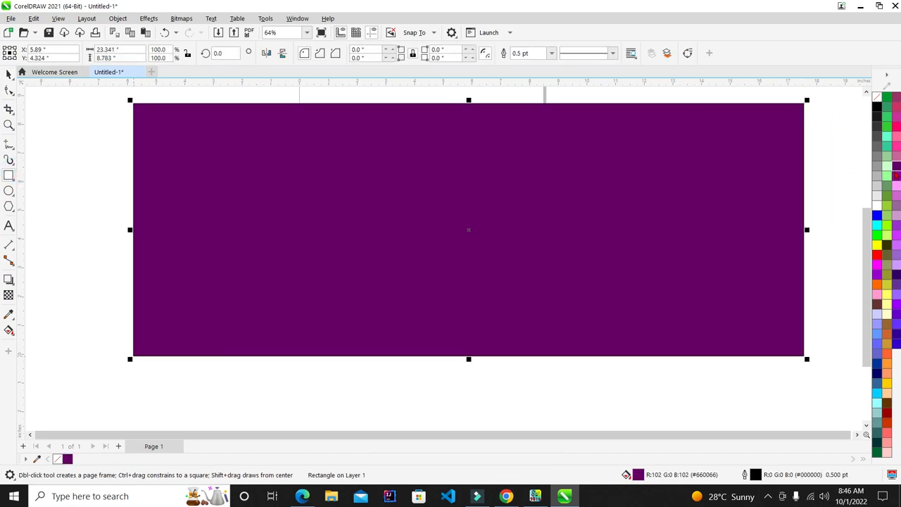
pyautogui.hotkey('shift', 'pagedown')
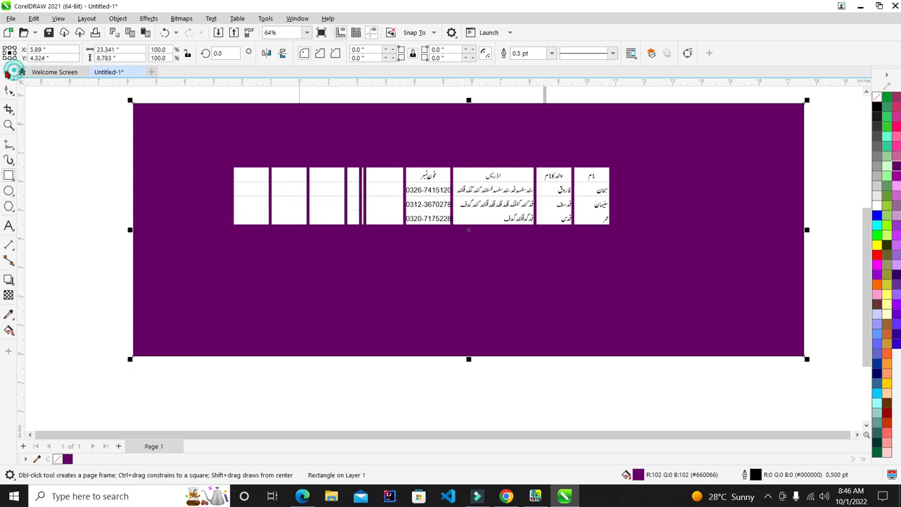
# Marquee-select the whole Urdu table, still one 172-object group in front of the background
pyautogui.click(9, 74)
pyautogui.scroll(-1, 388, 241)
pyautogui.scroll(1, 454, 235)
pyautogui.click(784, 147)
pyautogui.moveTo(788, 137); pyautogui.dragTo(118, 286)
pyautogui.scroll(3, 486, 167)
pyautogui.scroll(3, 609, 233)
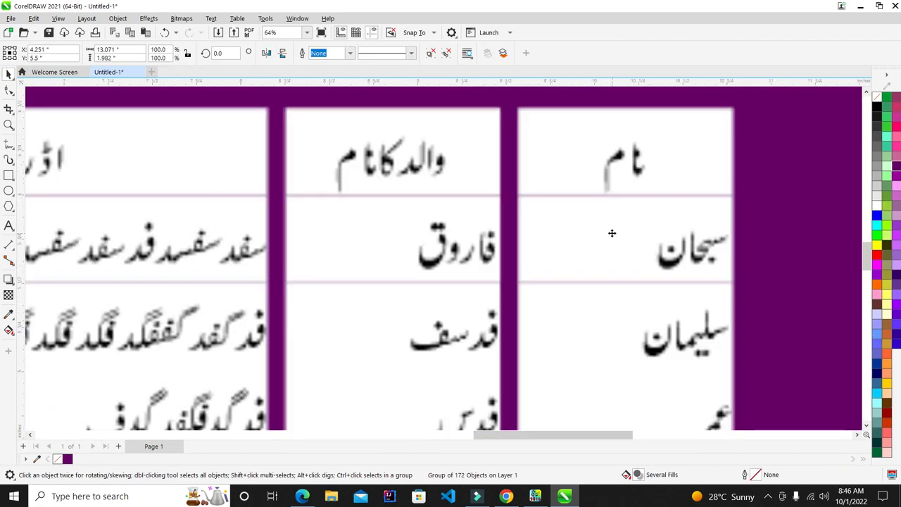
pyautogui.scroll(-2, 628, 163)
pyautogui.scroll(-2, 627, 163)
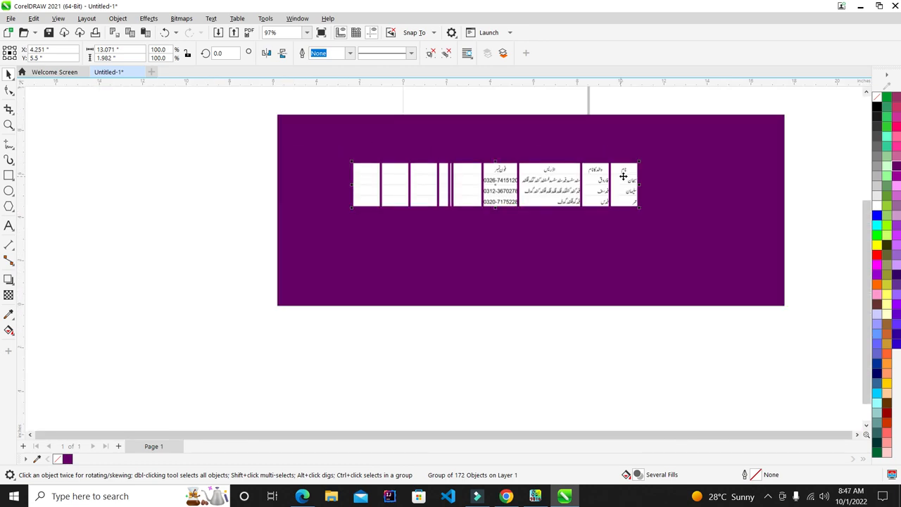
pyautogui.scroll(2, 829, 171)
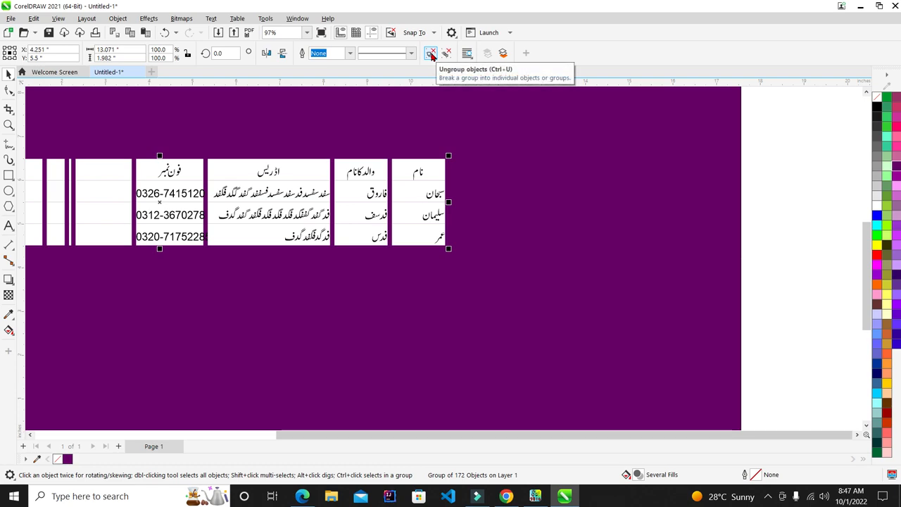
# Ungroup the Urdu table into separate objects, undoing a trial move of the name cells
pyautogui.click(431, 54)
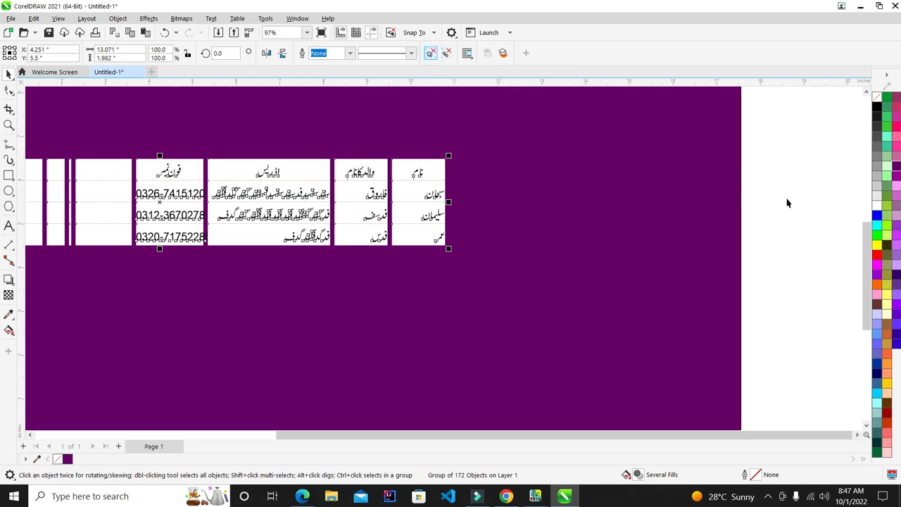
pyautogui.scroll(1, 370, 170)
pyautogui.press('Escape')
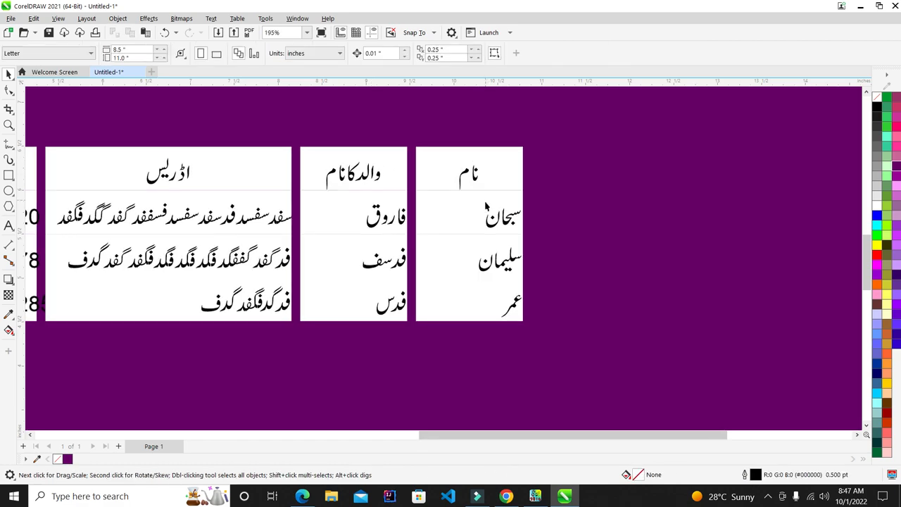
pyautogui.scroll(1, 485, 201)
pyautogui.scroll(-1, 479, 153)
pyautogui.click(478, 152)
pyautogui.moveTo(478, 152); pyautogui.dragTo(701, 153)
pyautogui.moveTo(475, 185); pyautogui.dragTo(689, 201)
pyautogui.moveTo(456, 229); pyautogui.dragTo(645, 258)
pyautogui.hotkey('ctrl', 'z')
pyautogui.hotkey('ctrl', 'z')
pyautogui.hotkey('ctrl', 'z')
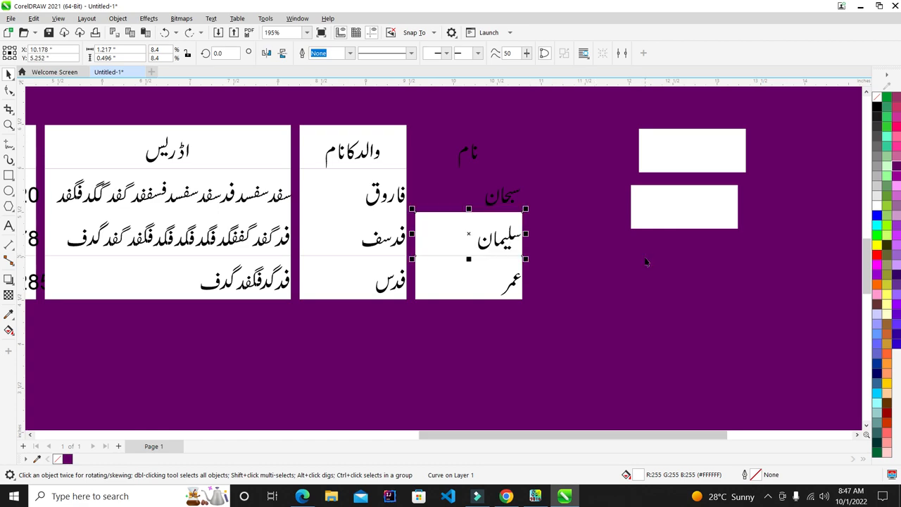
# Fill the four name-column boxes yellow after trying dark and light purple
pyautogui.keyDown('shift'); pyautogui.click(447, 189); pyautogui.keyUp('shift')
pyautogui.keyDown('shift'); pyautogui.click(453, 237); pyautogui.keyUp('shift')
pyautogui.keyDown('shift'); pyautogui.click(466, 287); pyautogui.keyUp('shift')
pyautogui.click(896, 166)
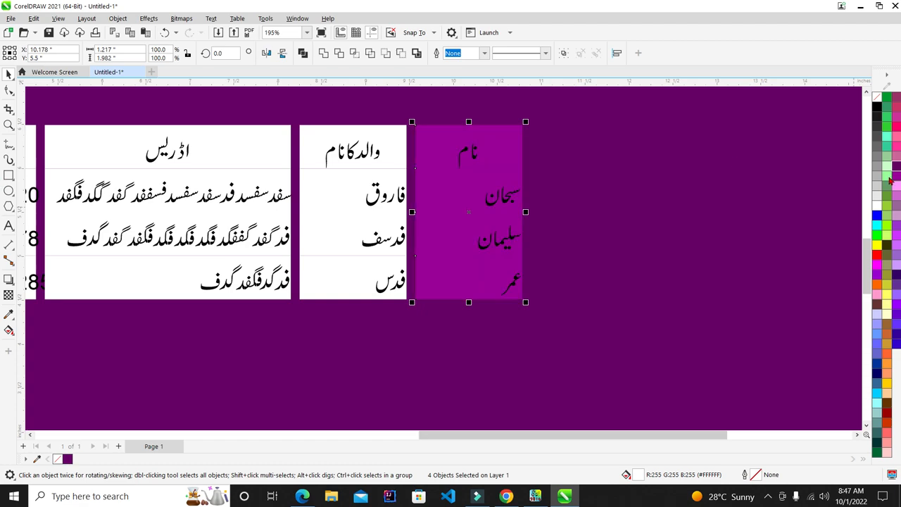
pyautogui.click(896, 245)
pyautogui.click(877, 246)
# Select the header and cells of the father's-name column
pyautogui.scroll(-2, 483, 167)
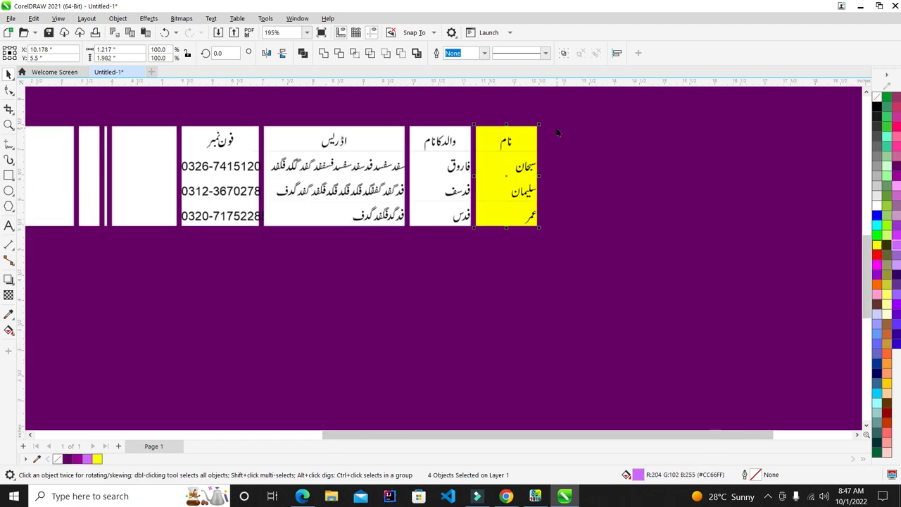
pyautogui.scroll(8, 486, 159)
pyautogui.scroll(-11, 422, 185)
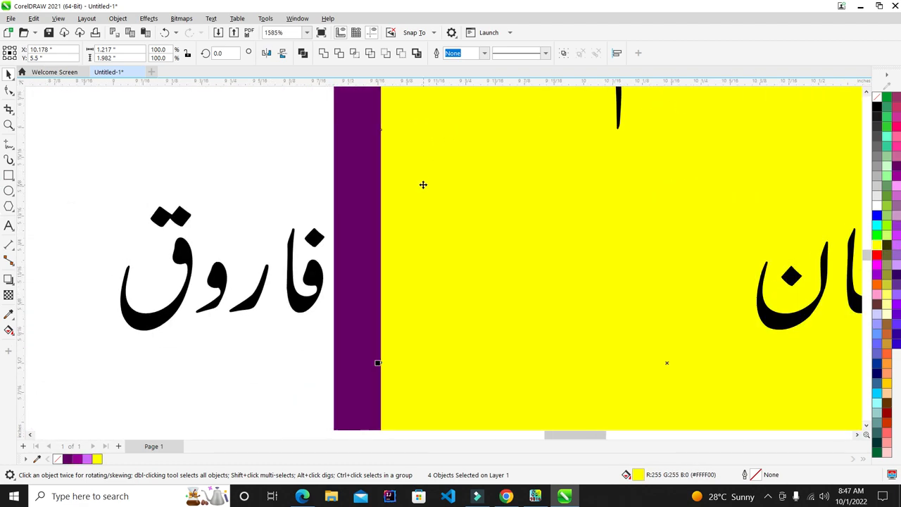
pyautogui.scroll(3, 244, 123)
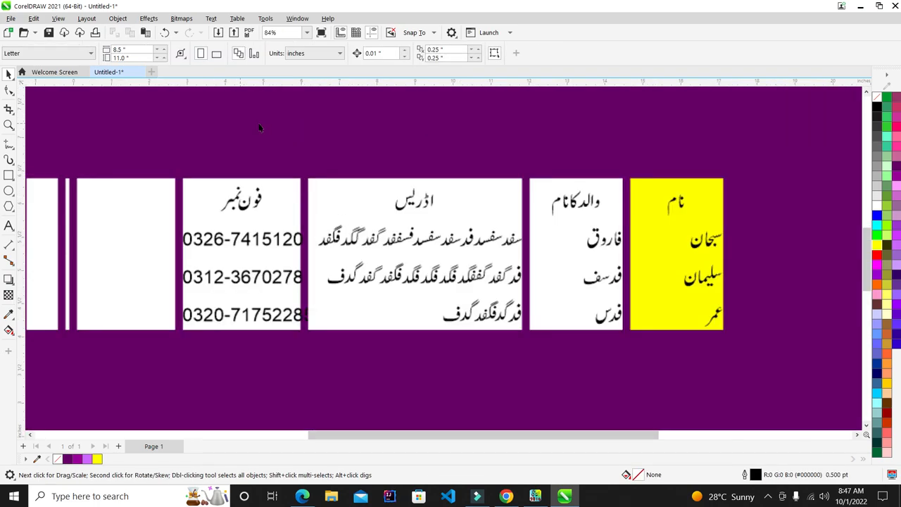
pyautogui.scroll(2, 493, 256)
pyautogui.click(561, 166)
pyautogui.click(576, 260)
pyautogui.click(560, 321)
pyautogui.click(664, 280)
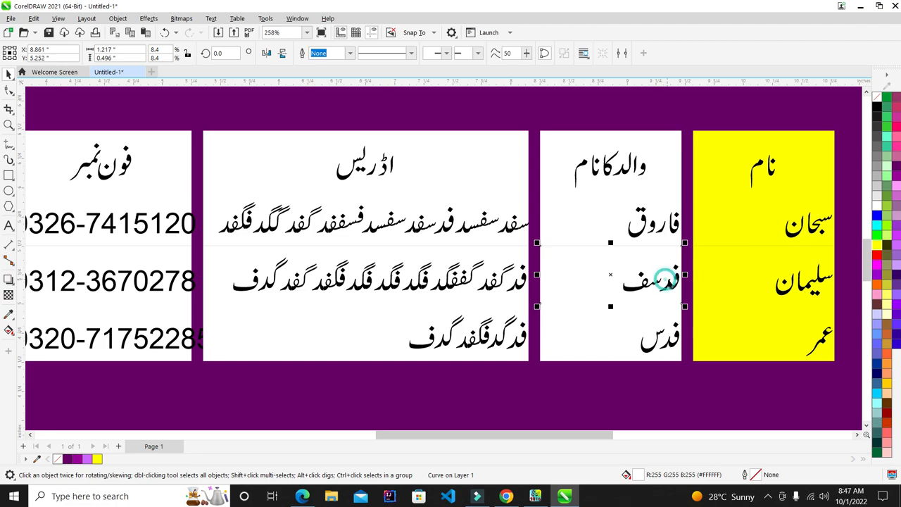
pyautogui.click(668, 283)
# Select the whole yellow name column and colour its Urdu text blue
pyautogui.scroll(-2, 639, 261)
pyautogui.scroll(3, 753, 256)
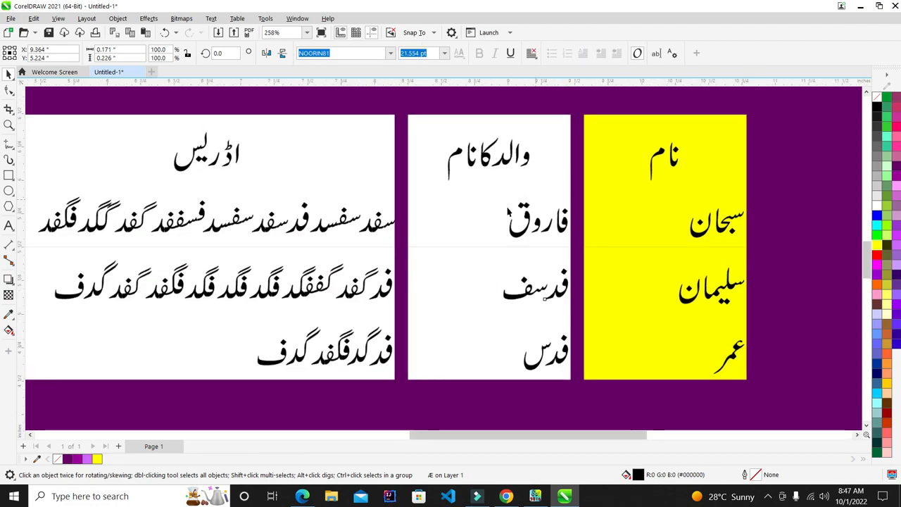
pyautogui.scroll(-3, 508, 211)
pyautogui.moveTo(836, 161); pyautogui.dragTo(541, 305)
pyautogui.scroll(3, 554, 212)
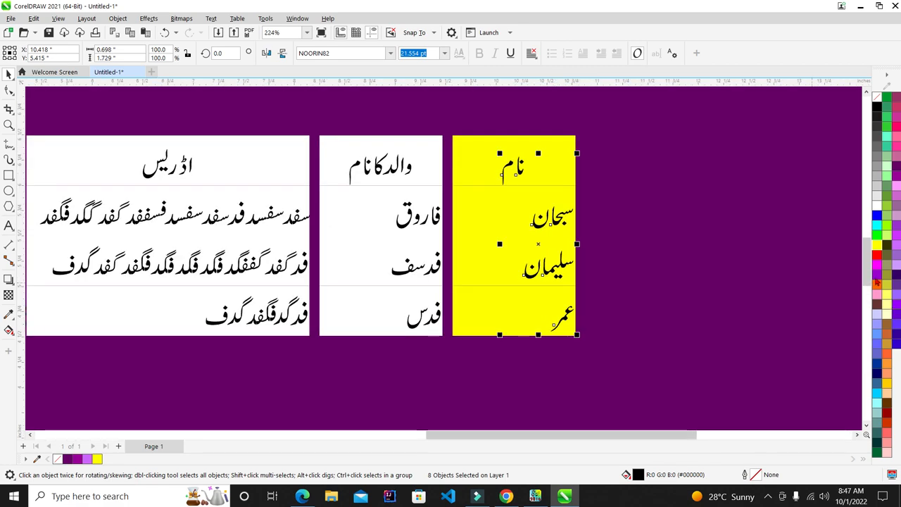
pyautogui.click(877, 219)
# Select the blue نام text, then the purple background rectangle
pyautogui.scroll(2, 490, 264)
pyautogui.scroll(-1, 554, 235)
pyautogui.scroll(1, 521, 197)
pyautogui.click(501, 148)
pyautogui.click(501, 162)
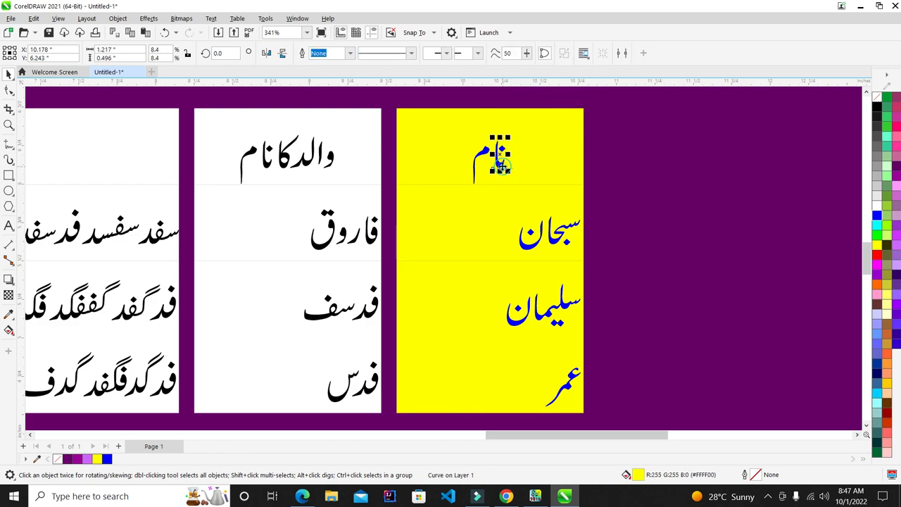
pyautogui.scroll(-4, 508, 188)
pyautogui.click(544, 202)
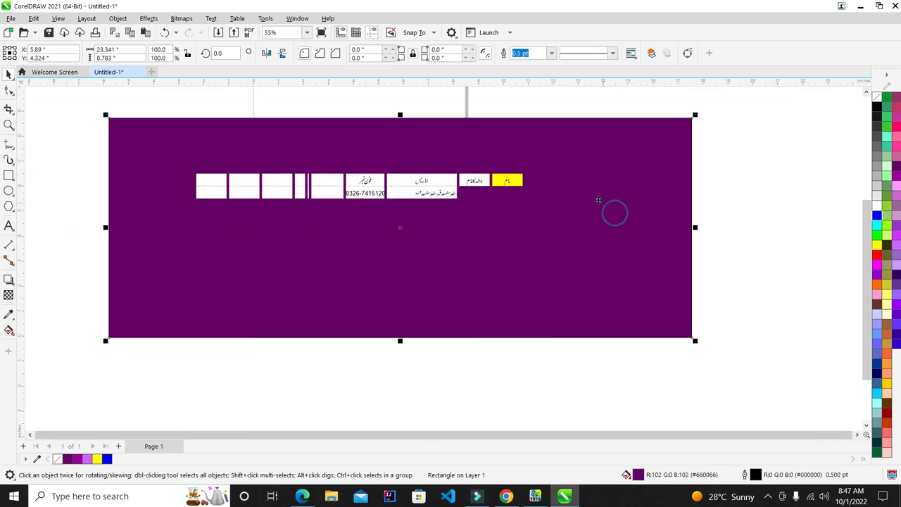
# Delete the purple background and centre نام in its yellow header cell
pyautogui.press('Delete')
pyautogui.scroll(2, 499, 183)
pyautogui.scroll(5, 511, 183)
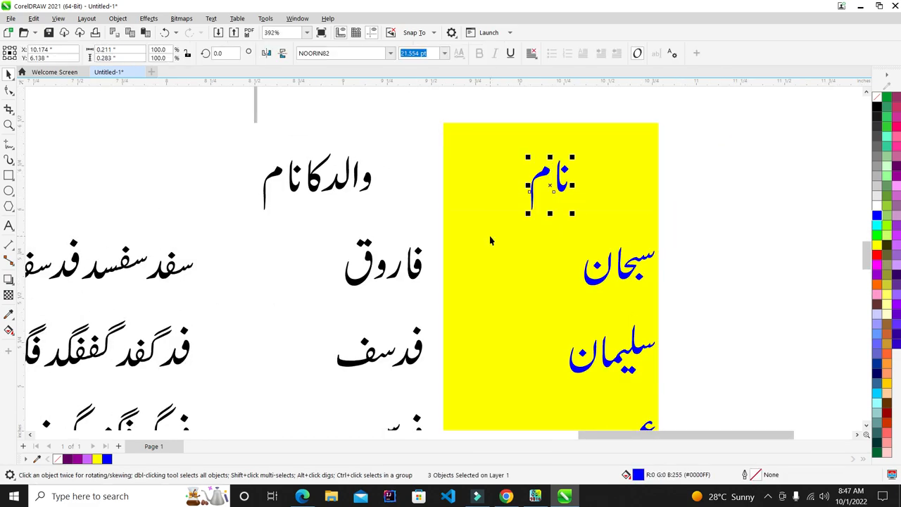
pyautogui.click(641, 186)
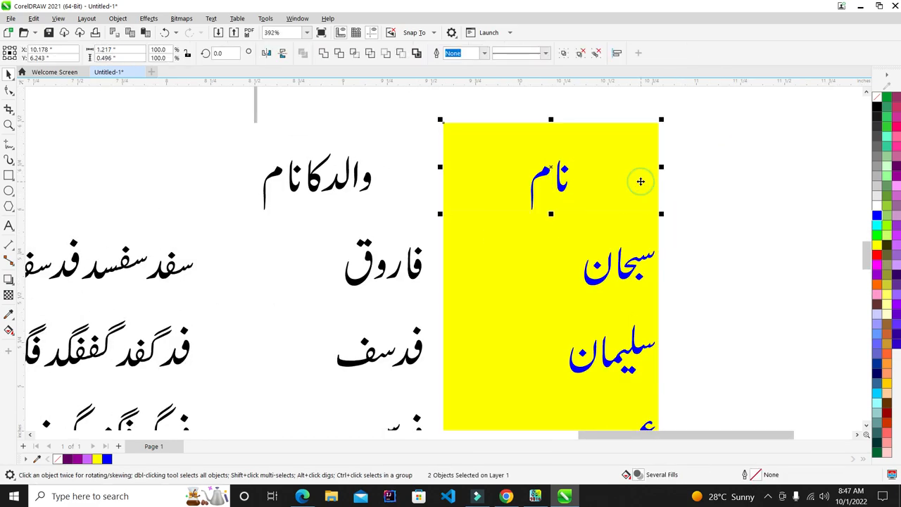
pyautogui.press('e')
pyautogui.click(730, 199)
# Centre سبحان horizontally in its yellow box
pyautogui.click(599, 298)
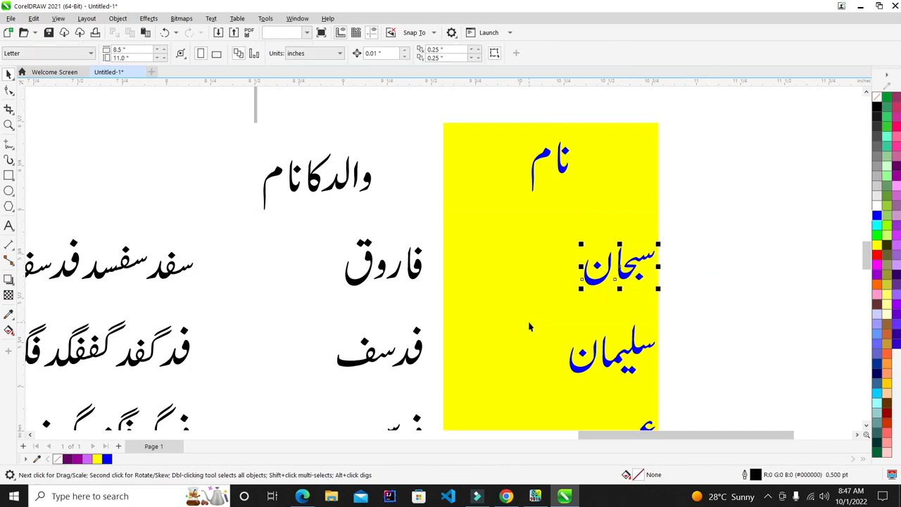
pyautogui.click(549, 275)
pyautogui.press('c')
pyautogui.click(689, 277)
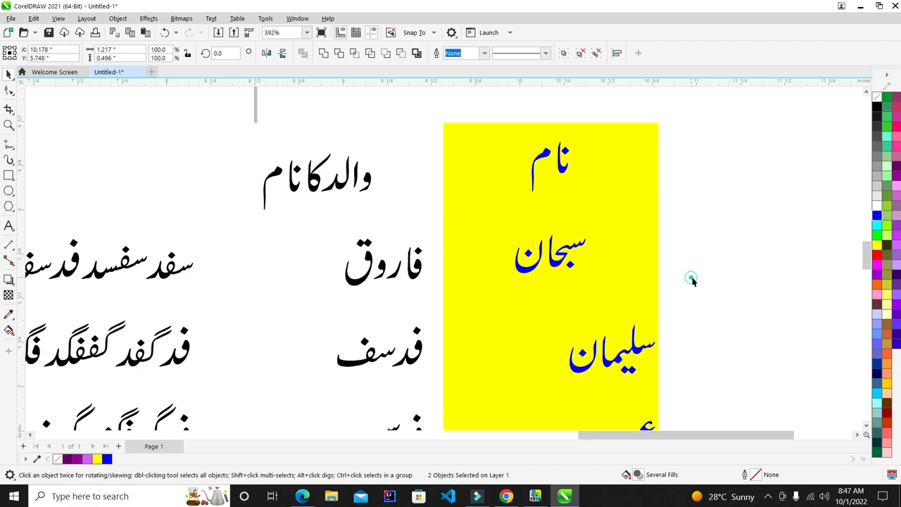
pyautogui.scroll(-3, 649, 332)
pyautogui.scroll(3, 649, 332)
# Group the سليمان text, then centre سليمان and عمر in their yellow boxes
pyautogui.click(602, 273)
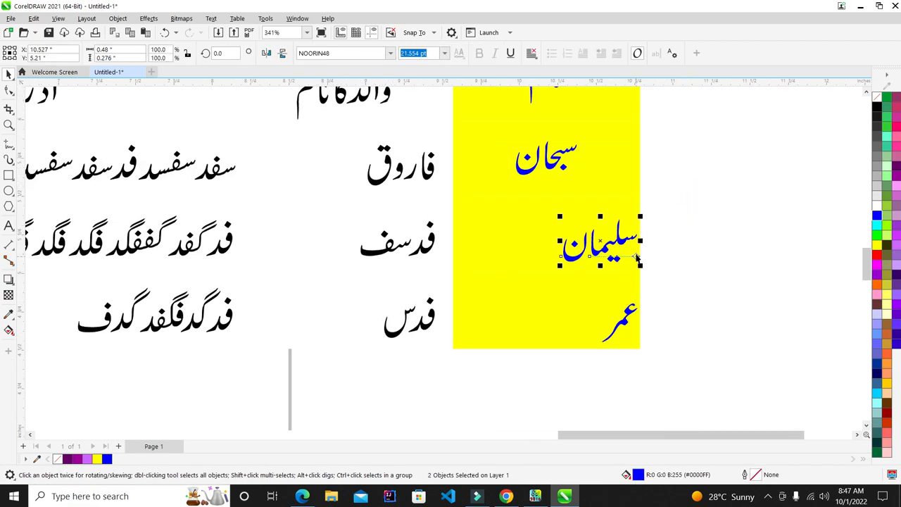
pyautogui.hotkey('ctrl', 'g')
pyautogui.keyDown('shift'); pyautogui.click(537, 234); pyautogui.keyUp('shift')
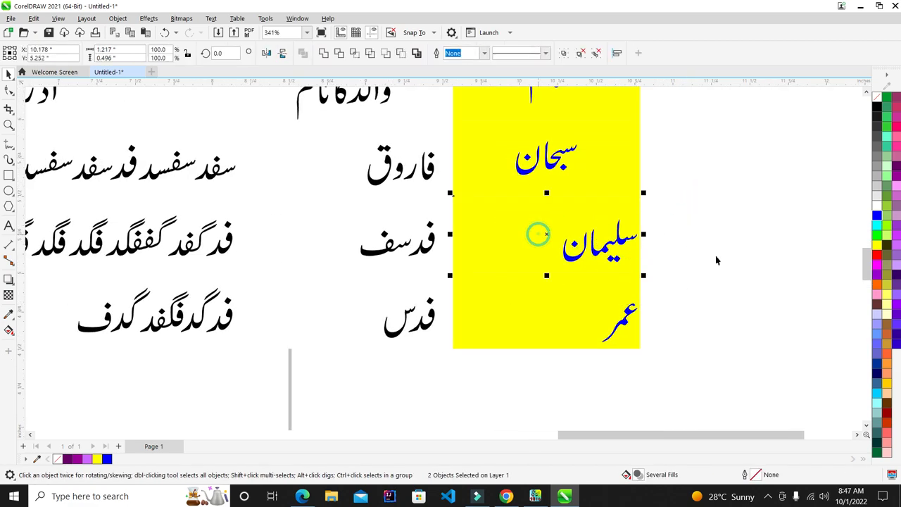
pyautogui.press('c')
pyautogui.click(694, 310)
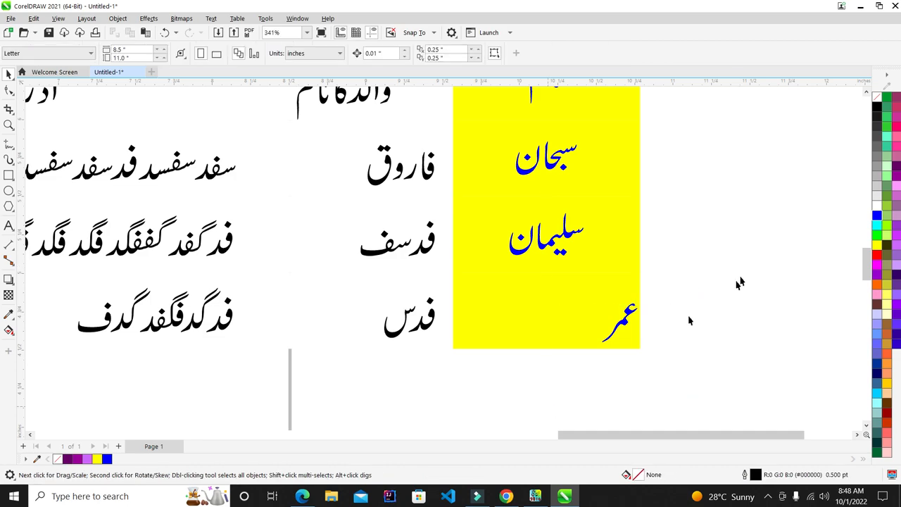
pyautogui.moveTo(571, 385); pyautogui.dragTo(542, 403)
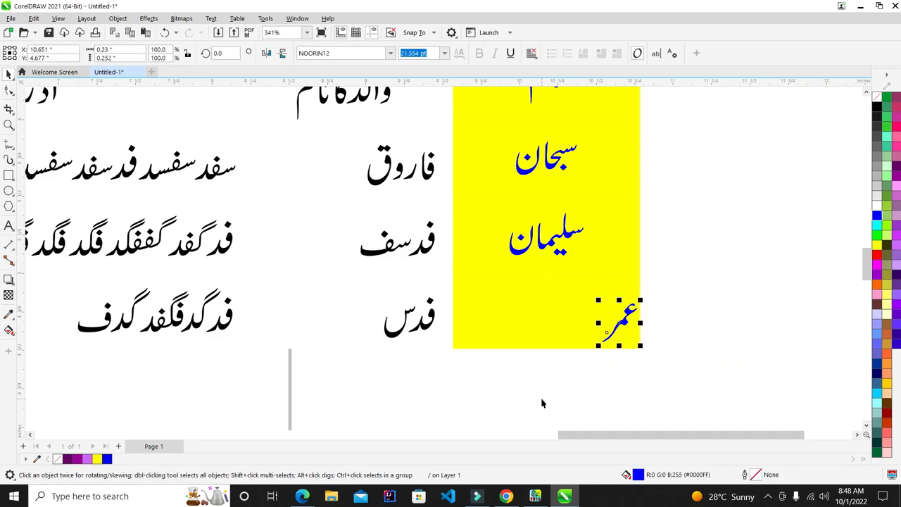
pyautogui.keyDown('shift'); pyautogui.click(544, 346); pyautogui.keyUp('shift')
pyautogui.press('c')
pyautogui.click(597, 357)
pyautogui.scroll(-1, 600, 345)
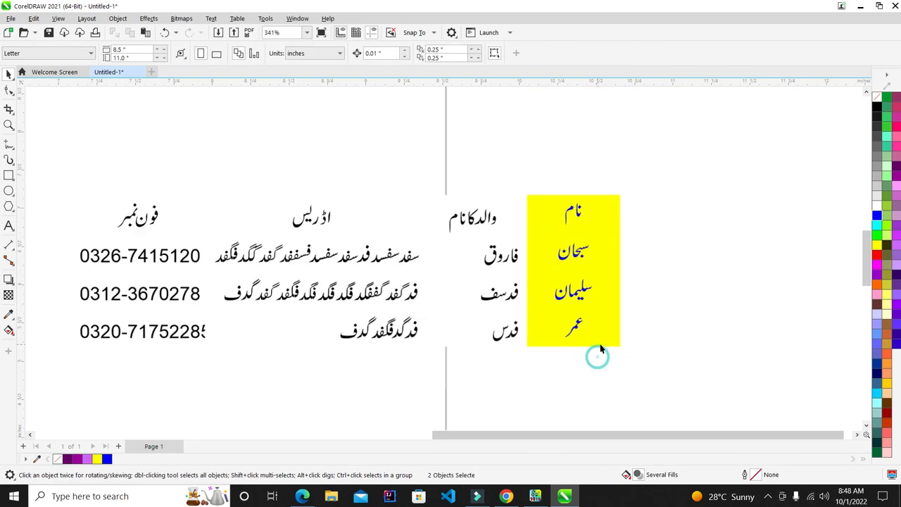
# Delete the remaining table text and leftover table objects
pyautogui.scroll(-3, 600, 349)
pyautogui.moveTo(148, 145); pyautogui.dragTo(585, 374)
pyautogui.press('Delete')
pyautogui.scroll(-2, 619, 261)
pyautogui.moveTo(121, 147); pyautogui.dragTo(659, 396)
pyautogui.click(694, 296)
pyautogui.moveTo(598, 301); pyautogui.dragTo(34, 139)
pyautogui.press('Delete')
# Move the yellow name column onto the page and cover it with a Ghost Green rectangle
pyautogui.moveTo(766, 318); pyautogui.dragTo(659, 236)
pyautogui.moveTo(672, 301); pyautogui.dragTo(545, 207)
pyautogui.scroll(2, 535, 204)
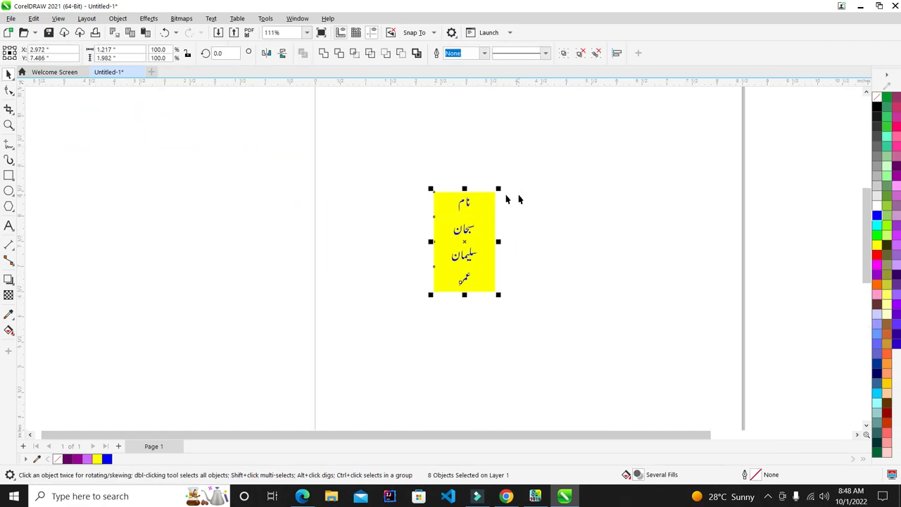
pyautogui.click(10, 174)
pyautogui.moveTo(598, 126); pyautogui.dragTo(380, 357)
pyautogui.click(886, 167)
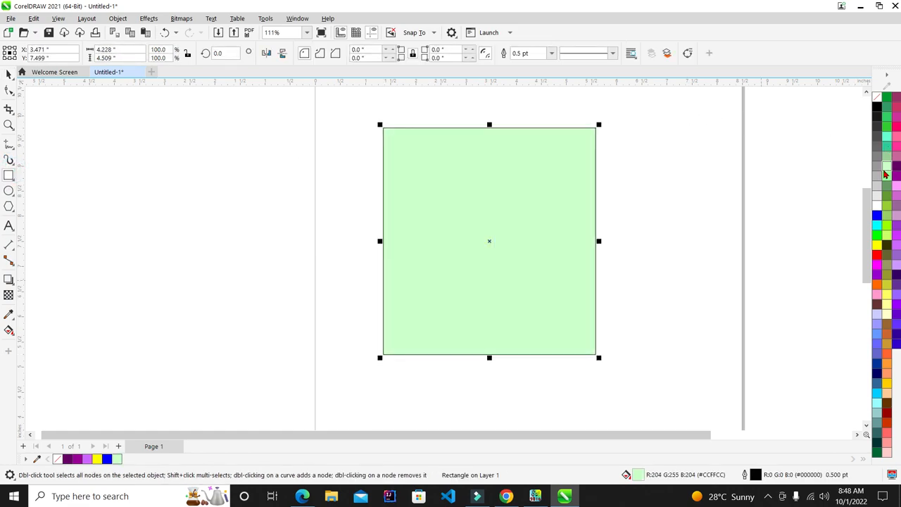
# Send the green rectangle to the back, behind the yellow name column
pyautogui.hotkey('shift', 'pagedown')
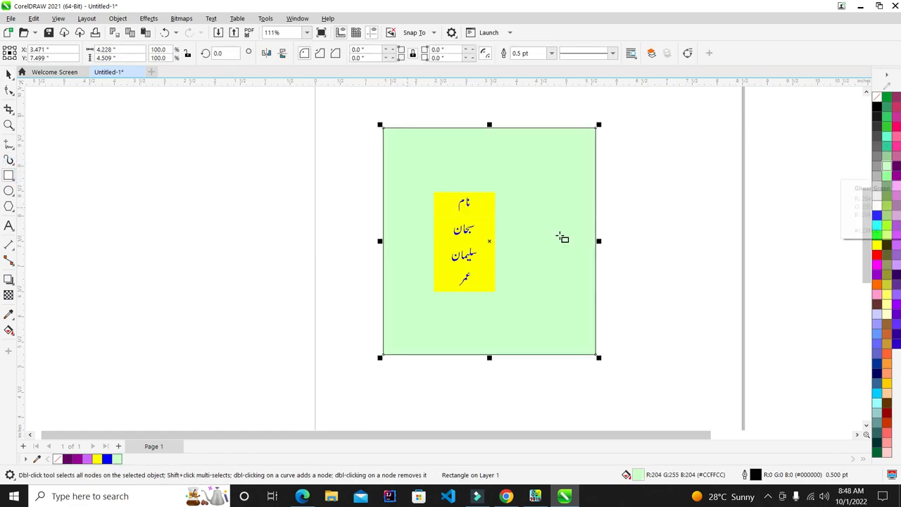
pyautogui.scroll(2, 566, 236)
pyautogui.click(702, 164)
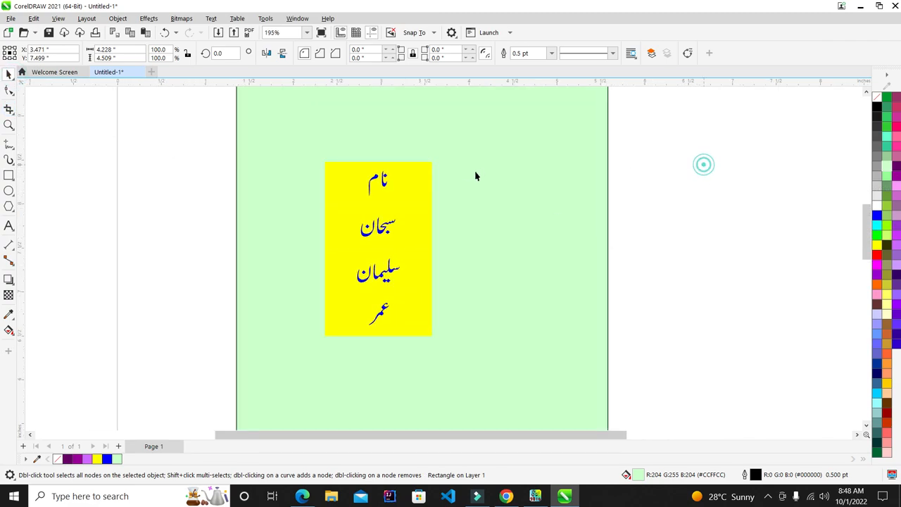
pyautogui.scroll(4, 411, 172)
# Try shifting the yellow cells and the green background sideways
pyautogui.click(415, 183)
pyautogui.moveTo(420, 195); pyautogui.dragTo(631, 197)
pyautogui.moveTo(436, 269); pyautogui.dragTo(295, 270)
pyautogui.moveTo(406, 335); pyautogui.dragTo(451, 333)
pyautogui.scroll(-2, 451, 333)
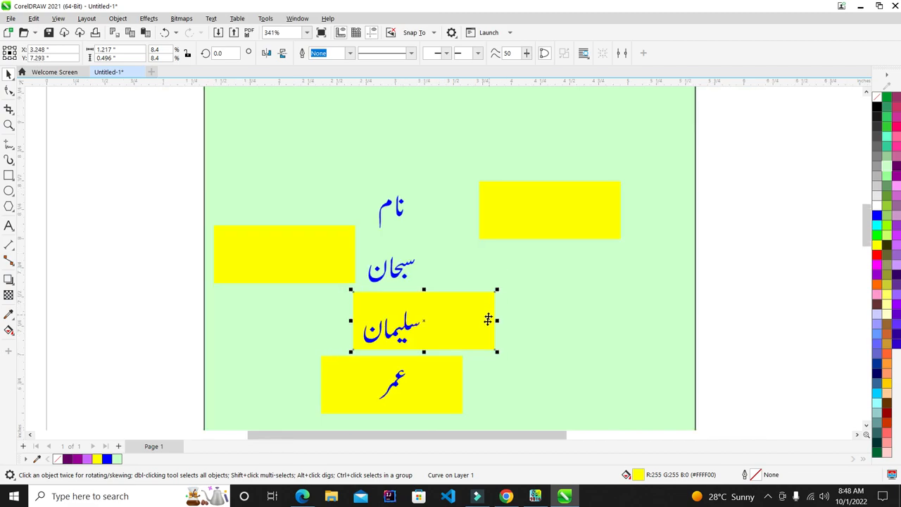
pyautogui.moveTo(473, 382); pyautogui.dragTo(538, 368)
pyautogui.moveTo(402, 263); pyautogui.dragTo(505, 264)
pyautogui.moveTo(392, 207); pyautogui.dragTo(436, 207)
# Move the نام and سبحان texts around, then undo back to the stacked layout
pyautogui.click(399, 200)
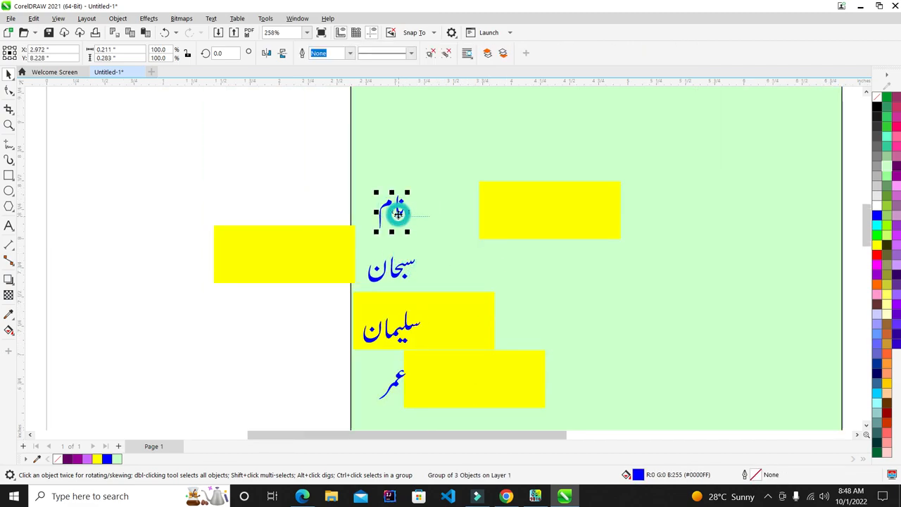
pyautogui.scroll(-3, 398, 211)
pyautogui.moveTo(391, 213); pyautogui.dragTo(382, 185)
pyautogui.moveTo(396, 240); pyautogui.dragTo(419, 245)
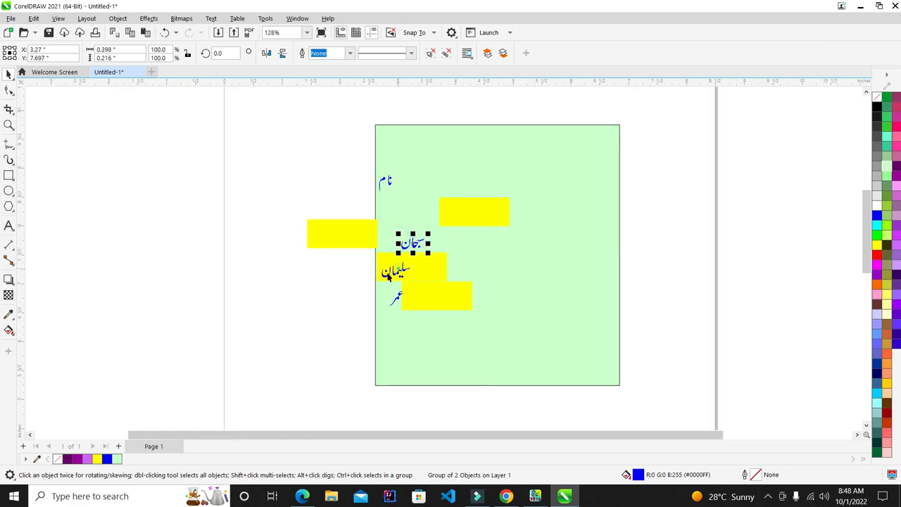
pyautogui.moveTo(388, 276); pyautogui.dragTo(353, 279)
pyautogui.hotkey('ctrl', 'z')
pyautogui.hotkey('ctrl', 'z')
pyautogui.hotkey('ctrl', 'z')
pyautogui.hotkey('ctrl', 'z')
pyautogui.hotkey('ctrl', 'z')
pyautogui.hotkey('ctrl', 'z')
pyautogui.hotkey('ctrl', 'z')
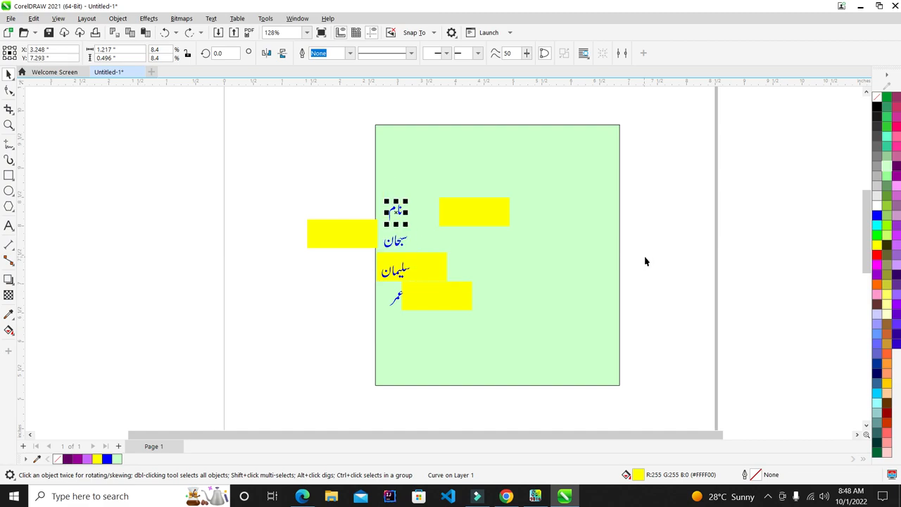
pyautogui.click(646, 259)
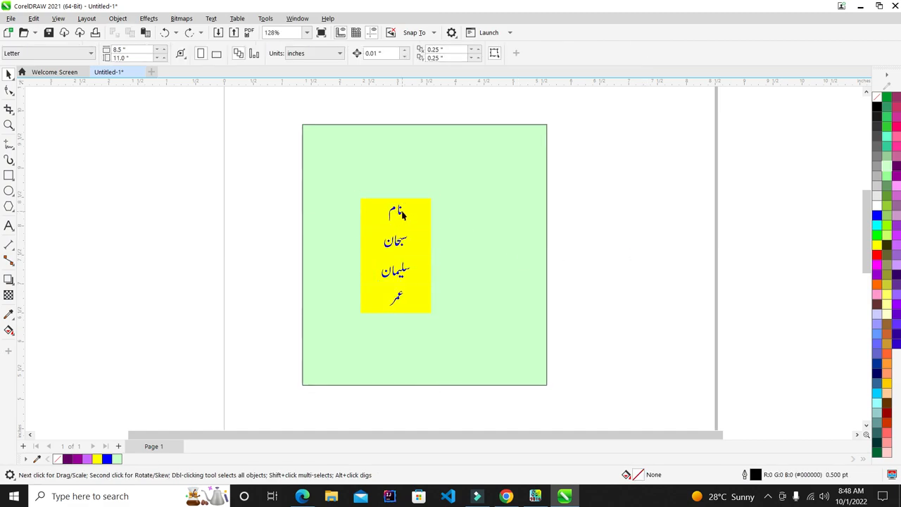
# Select the top نام cell's yellow box and text
pyautogui.scroll(2, 392, 204)
pyautogui.scroll(-2, 423, 266)
pyautogui.scroll(2, 412, 284)
pyautogui.scroll(-2, 454, 169)
pyautogui.scroll(1, 457, 191)
pyautogui.scroll(-1, 450, 201)
pyautogui.scroll(1, 437, 183)
pyautogui.scroll(-1, 441, 213)
pyautogui.scroll(1, 639, 145)
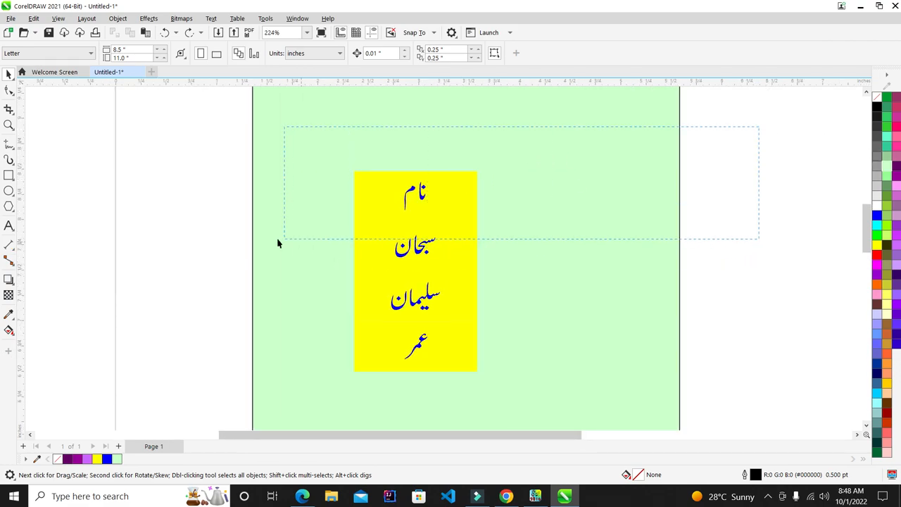
pyautogui.moveTo(278, 243); pyautogui.dragTo(280, 240)
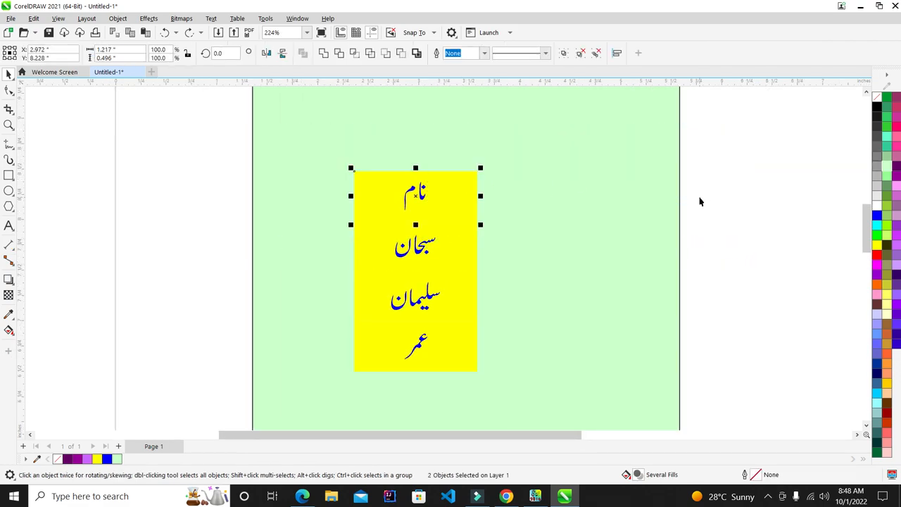
pyautogui.click(748, 208)
# Select the lower name cells and the bottom عمر cell, then the green background
pyautogui.moveTo(731, 243); pyautogui.dragTo(229, 392)
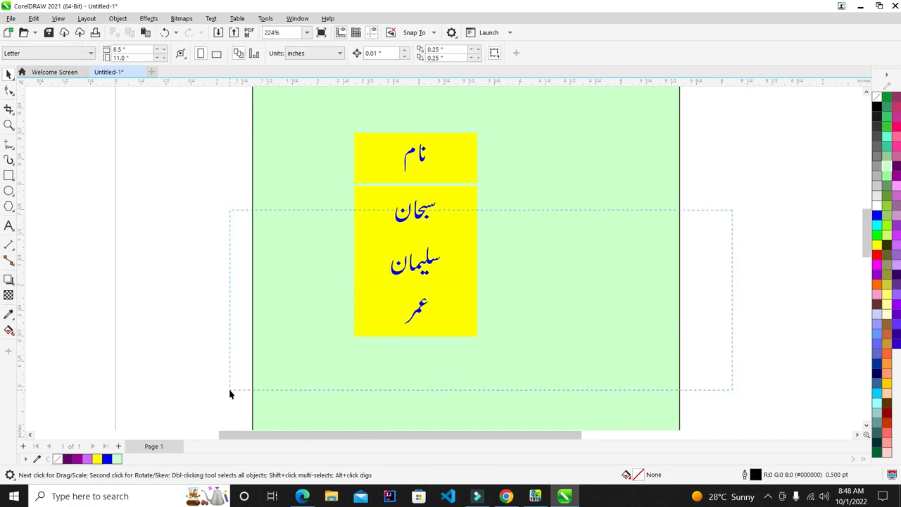
pyautogui.click(660, 214)
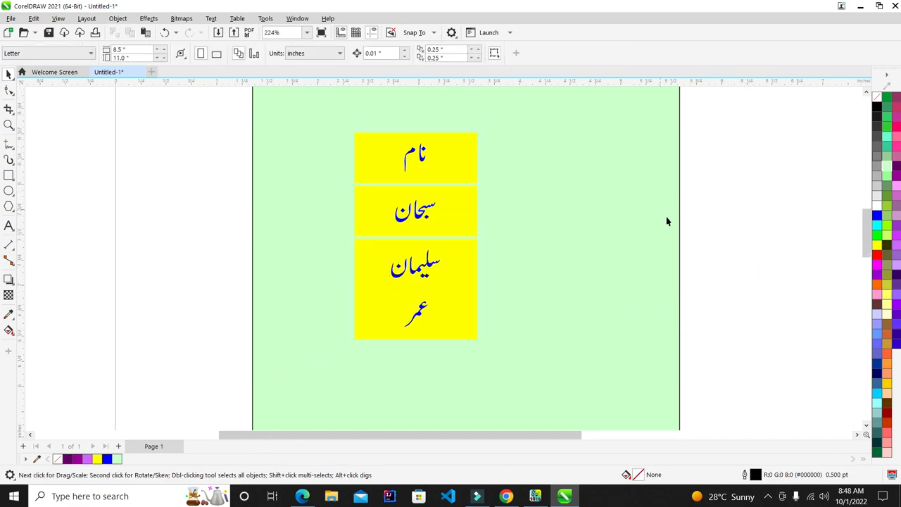
pyautogui.moveTo(714, 265); pyautogui.dragTo(282, 411)
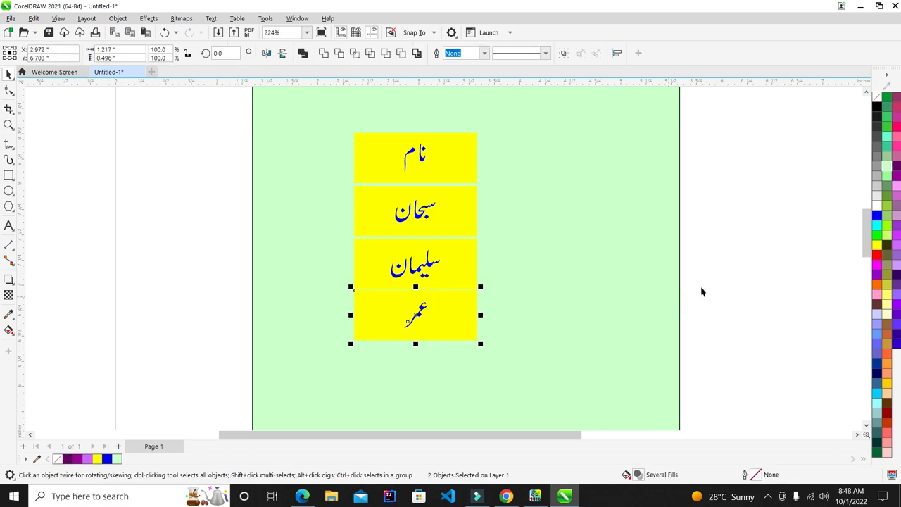
pyautogui.click(568, 255)
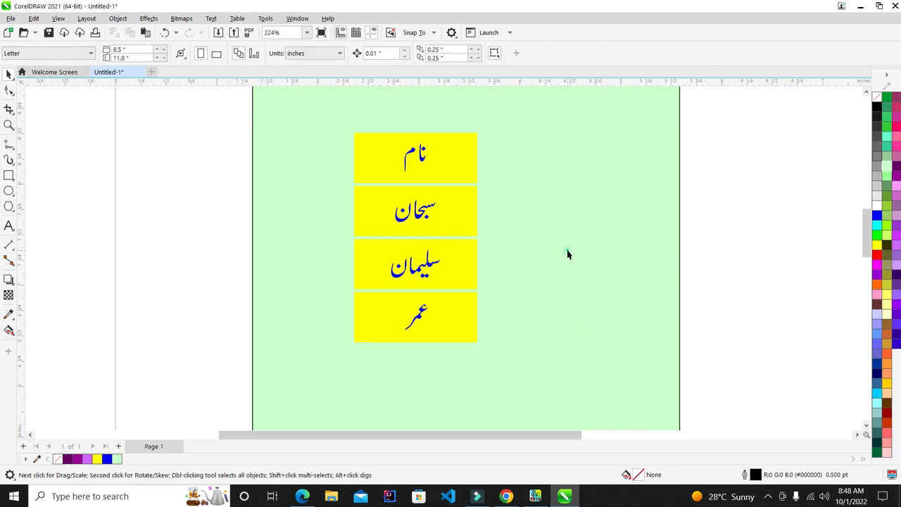
# Fill the background rectangle blue and shrink its height and width around the name cells
pyautogui.click(876, 216)
pyautogui.scroll(-3, 553, 215)
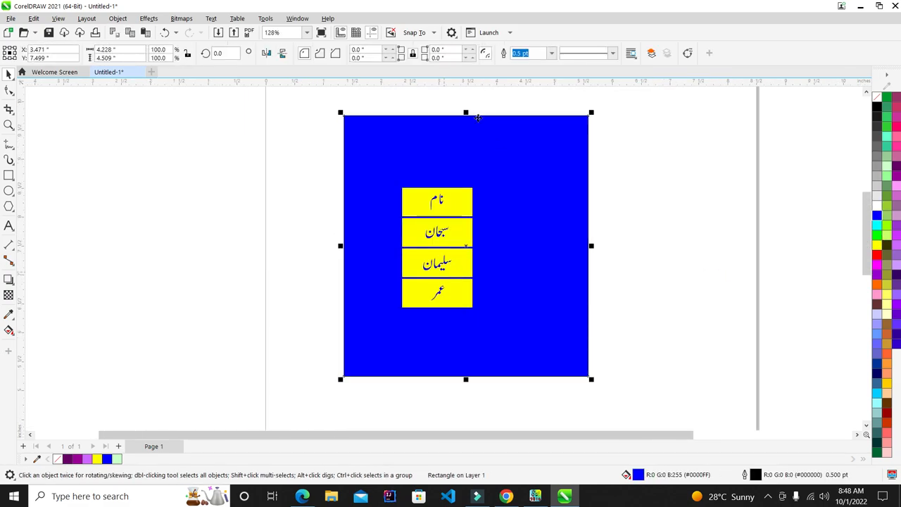
pyautogui.moveTo(466, 113); pyautogui.dragTo(469, 180)
pyautogui.moveTo(594, 246); pyautogui.dragTo(484, 244)
# Nudge all four yellow name cells slightly left within the blue frame
pyautogui.scroll(2, 457, 225)
pyautogui.scroll(1, 457, 225)
pyautogui.moveTo(563, 137); pyautogui.dragTo(364, 418)
pyautogui.press('Left')
pyautogui.press('Left')
pyautogui.press('Left')
pyautogui.press('Left')
pyautogui.press('Left')
pyautogui.press('Left')
pyautogui.press('Left')
pyautogui.press('Left')
pyautogui.press('Left')
pyautogui.press('Left')
pyautogui.click(566, 280)
pyautogui.scroll(1, 565, 280)
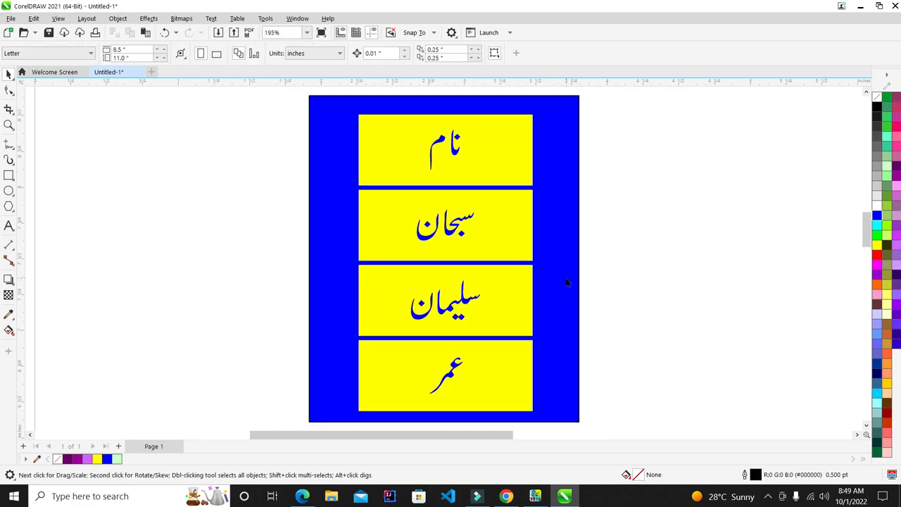
pyautogui.press('F9')
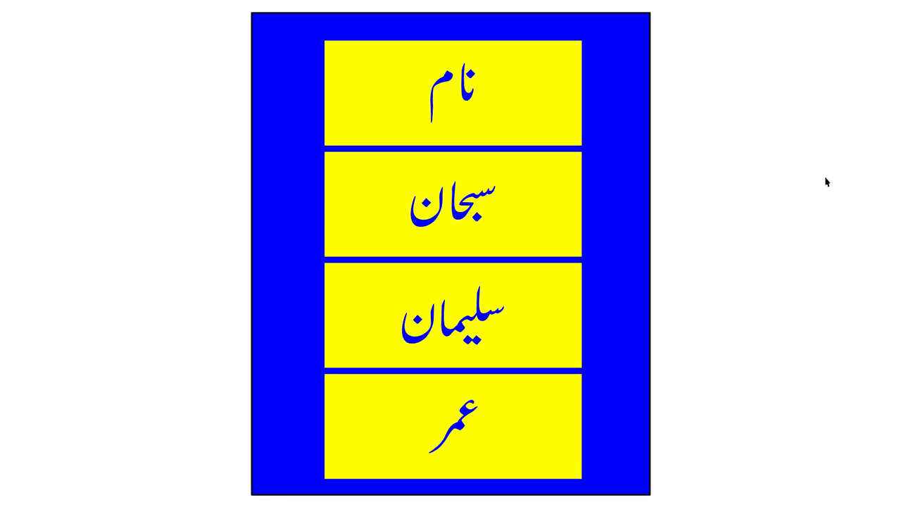
pyautogui.press('Escape')
pyautogui.scroll(-2, 479, 228)
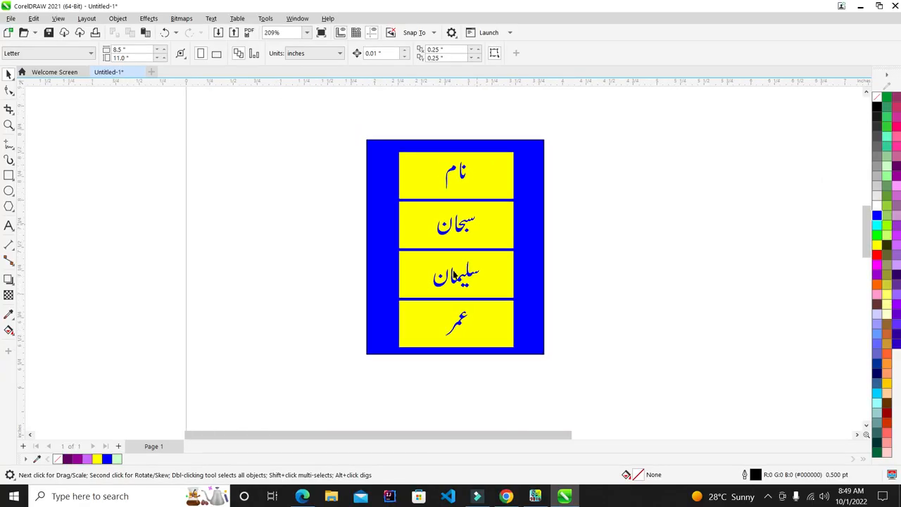
pyautogui.scroll(1, 446, 325)
pyautogui.scroll(-1, 448, 311)
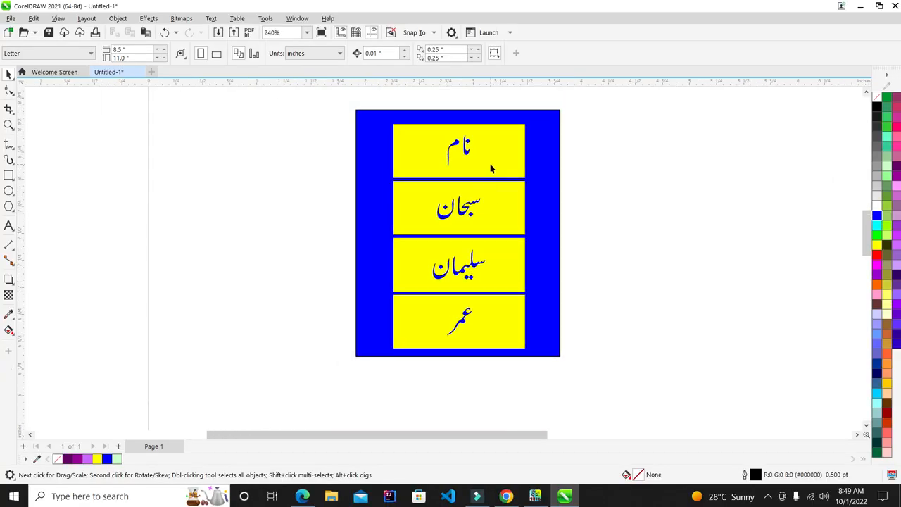
pyautogui.scroll(1, 492, 163)
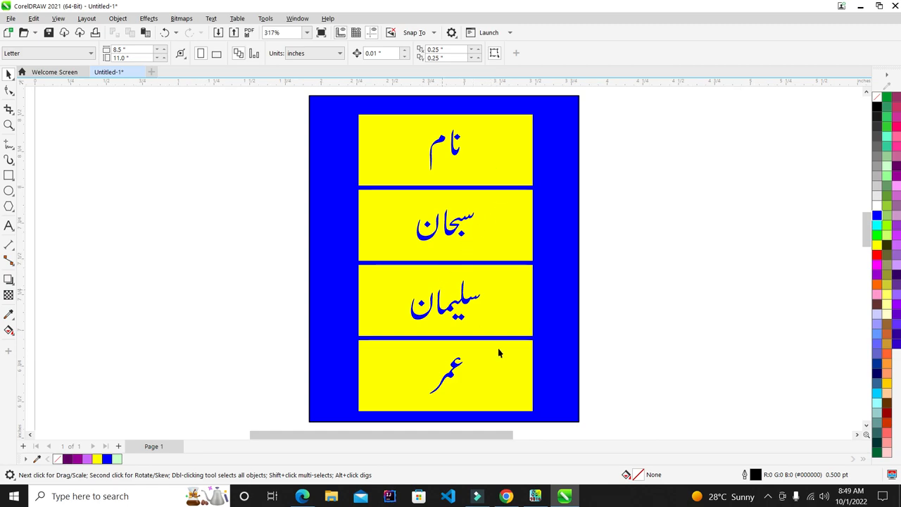
pyautogui.click(535, 496)
pyautogui.click(535, 497)
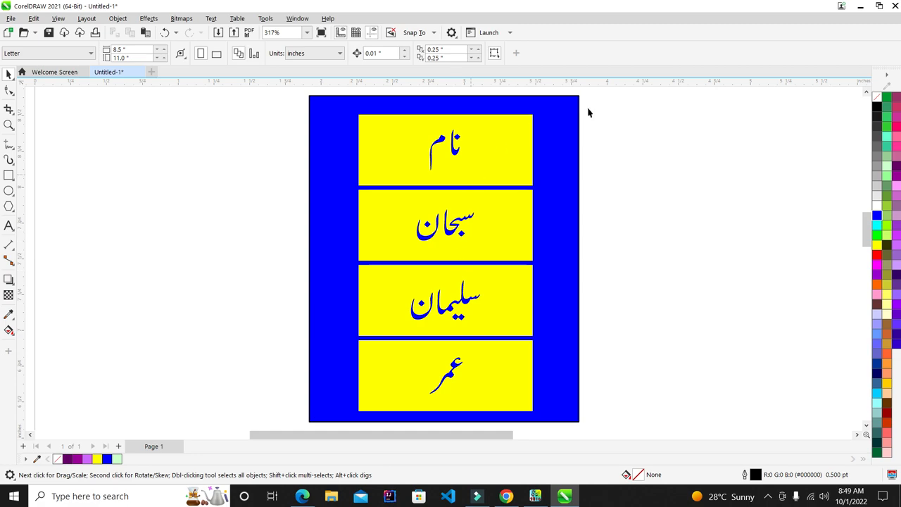
pyautogui.scroll(-1, 454, 185)
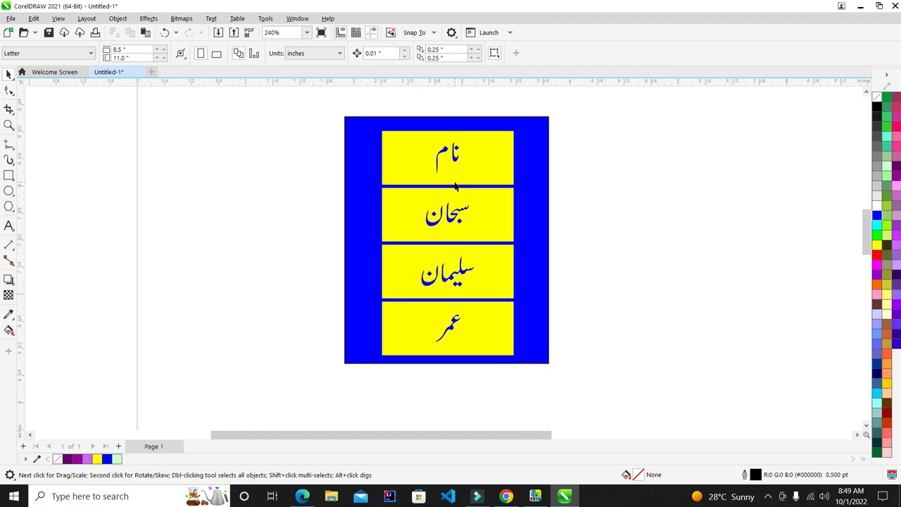
pyautogui.scroll(1, 456, 223)
pyautogui.scroll(-1, 456, 222)
pyautogui.scroll(1, 456, 210)
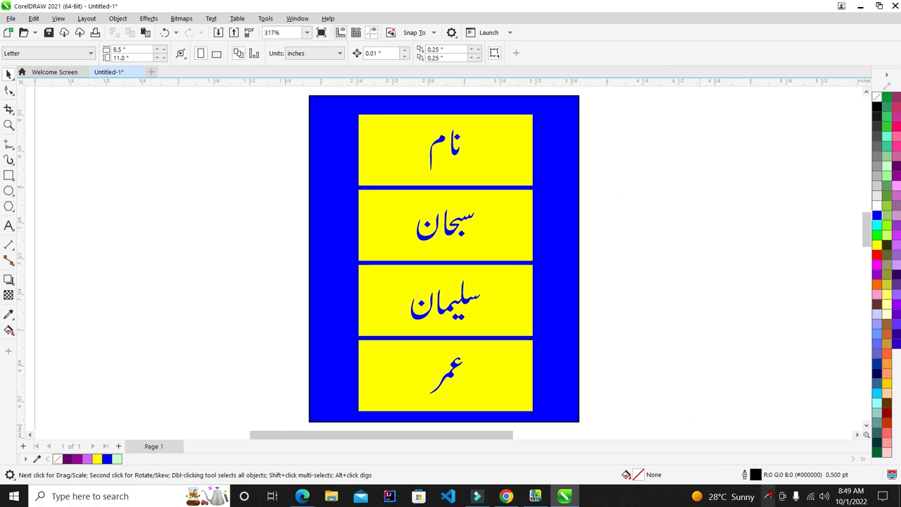
pyautogui.click(768, 496)
pyautogui.moveTo(743, 476)
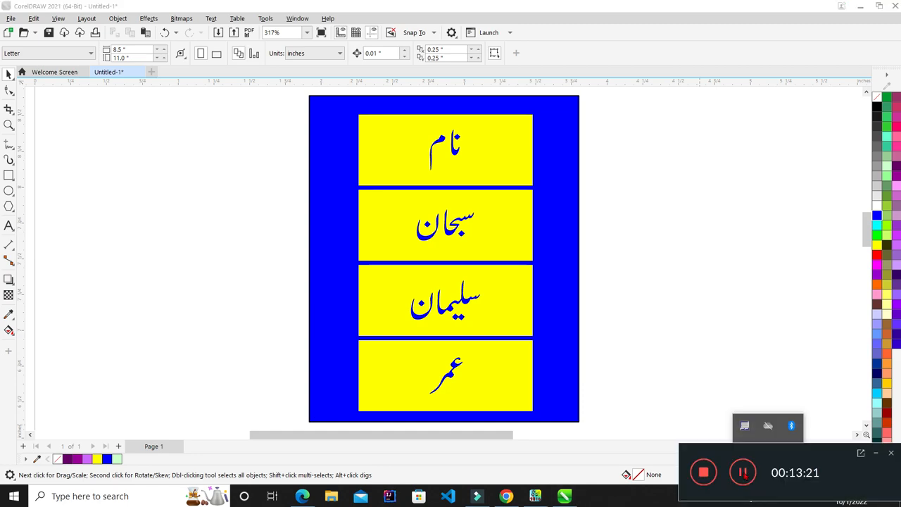